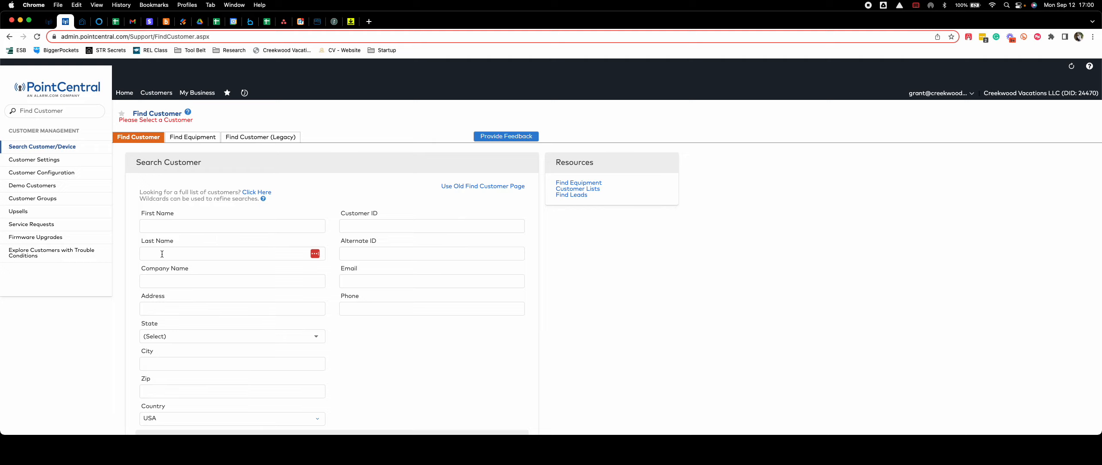
Search by last name for the existing customer account of the Ginger unit and look over its result row.
scroll(161, 253, "down", 5)
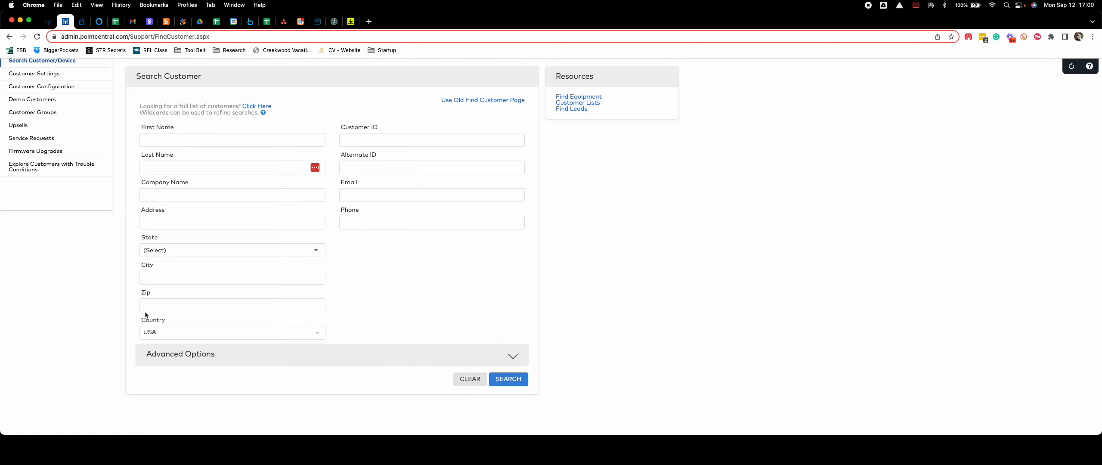
left_click(161, 169)
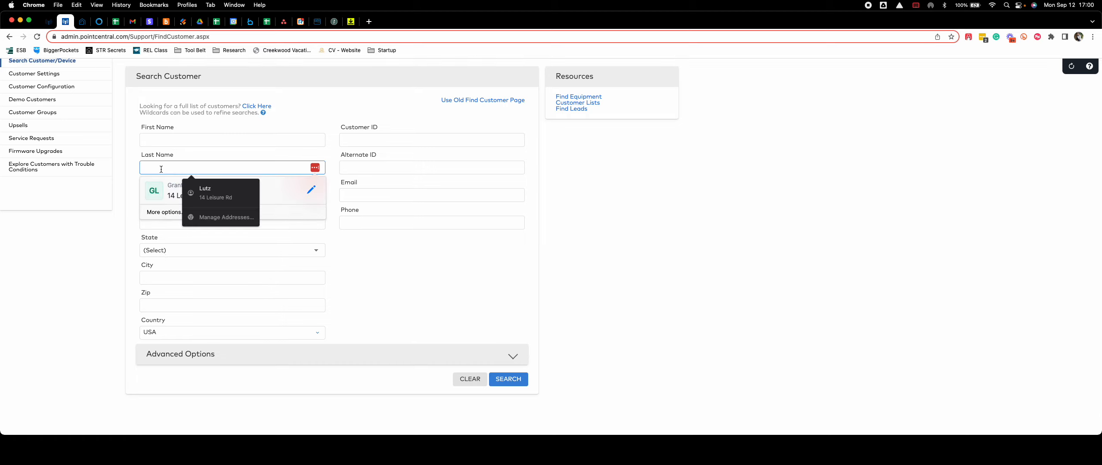
type("Ginger")
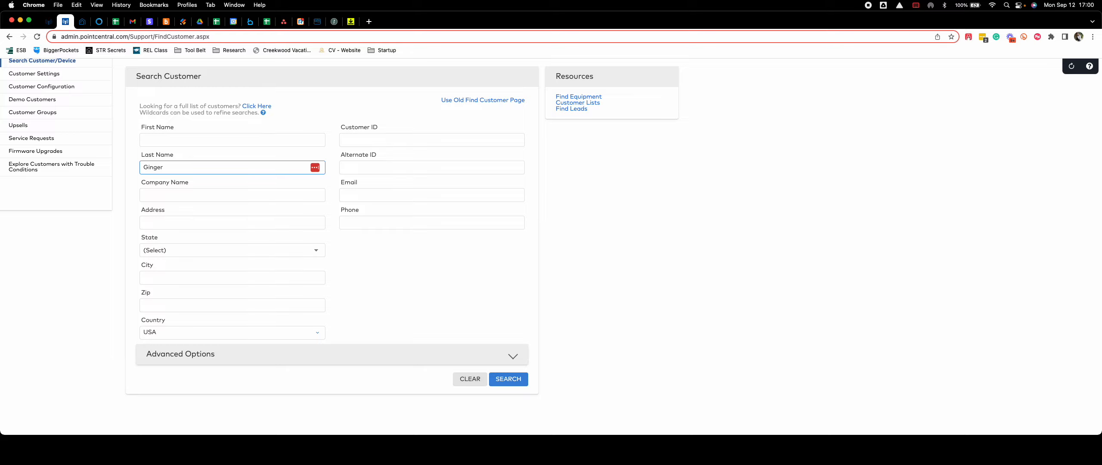
key("Return")
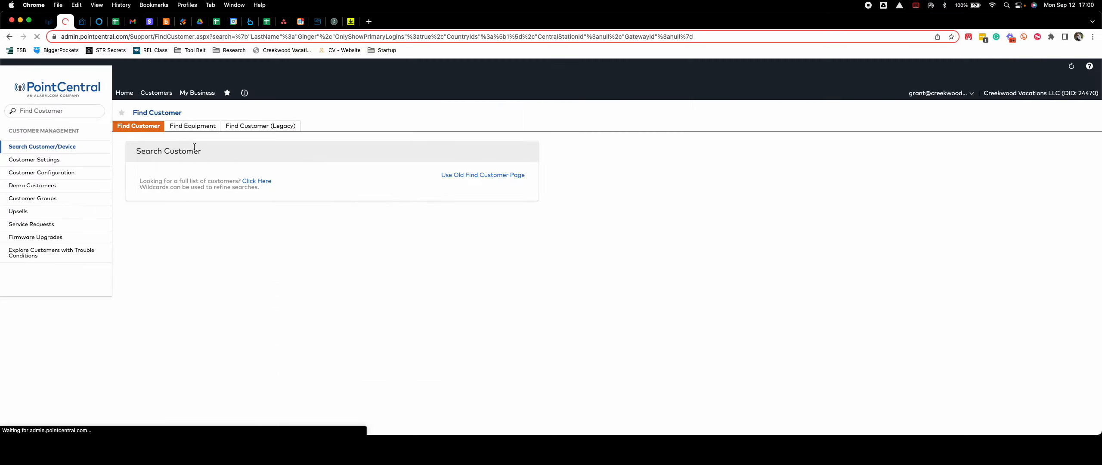
scroll(157, 217, "down", 5)
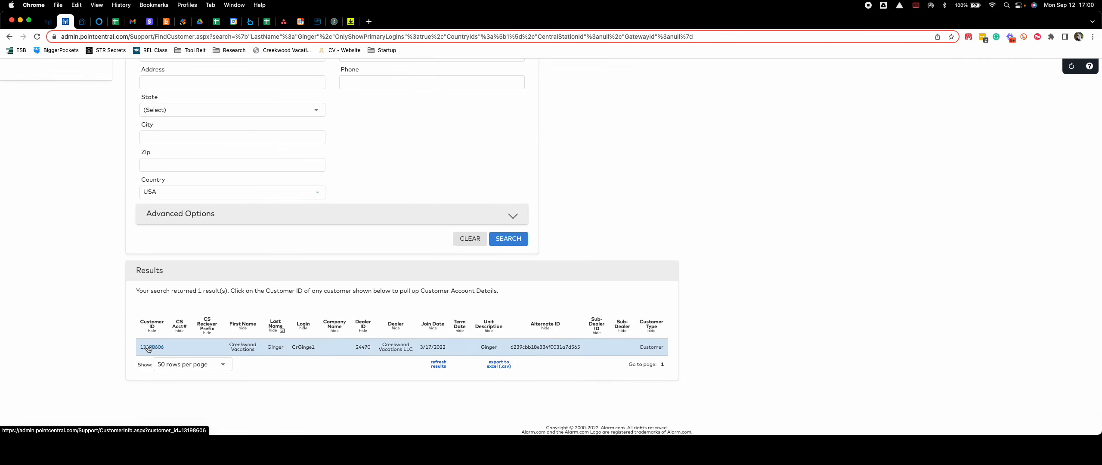
left_click(157, 324)
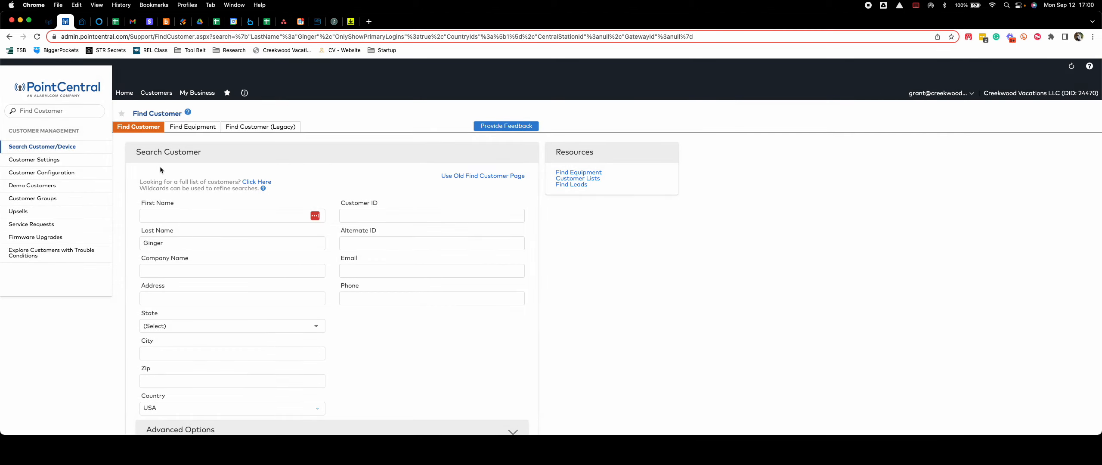
Start a new customer commitment with the PointCentral account type and proceed to the customer information.
mouse_move(156, 94)
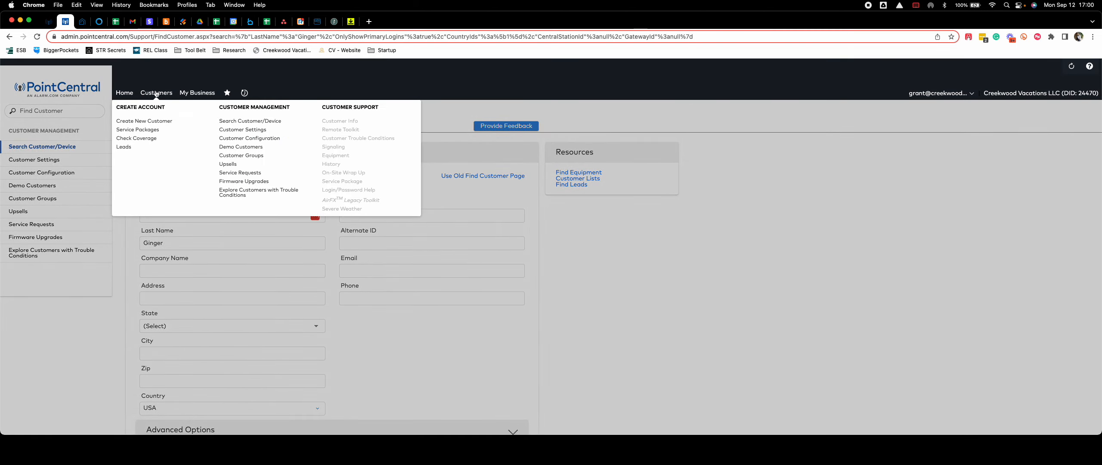
left_click(145, 121)
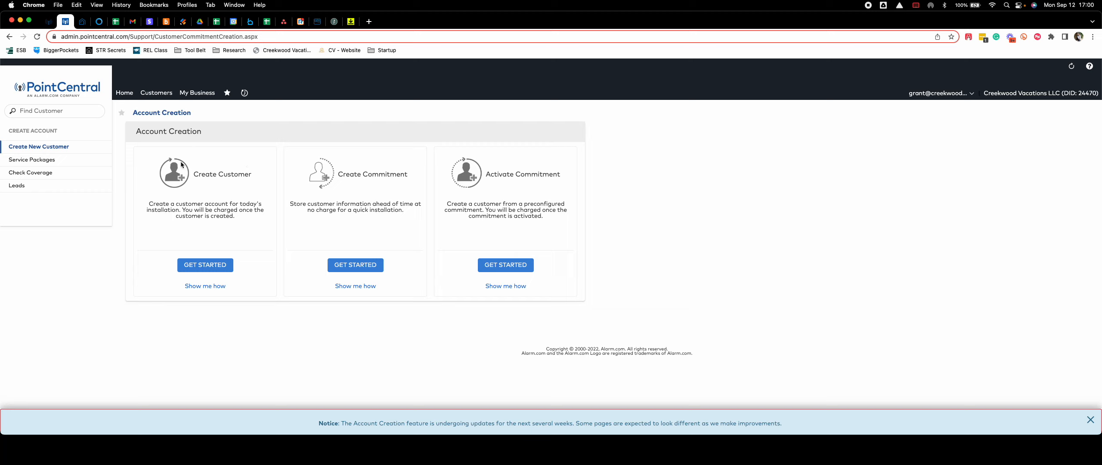
left_click_drag(148, 204, 248, 216)
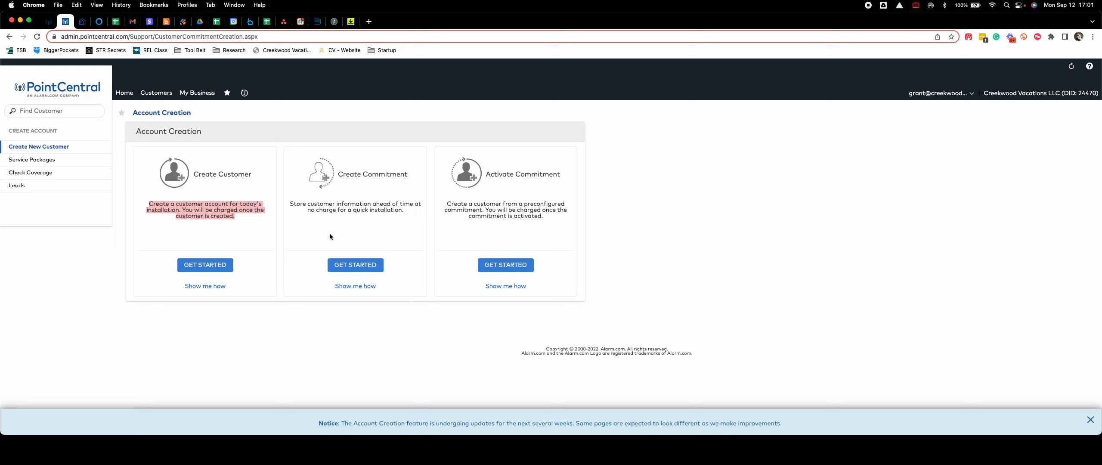
left_click(351, 269)
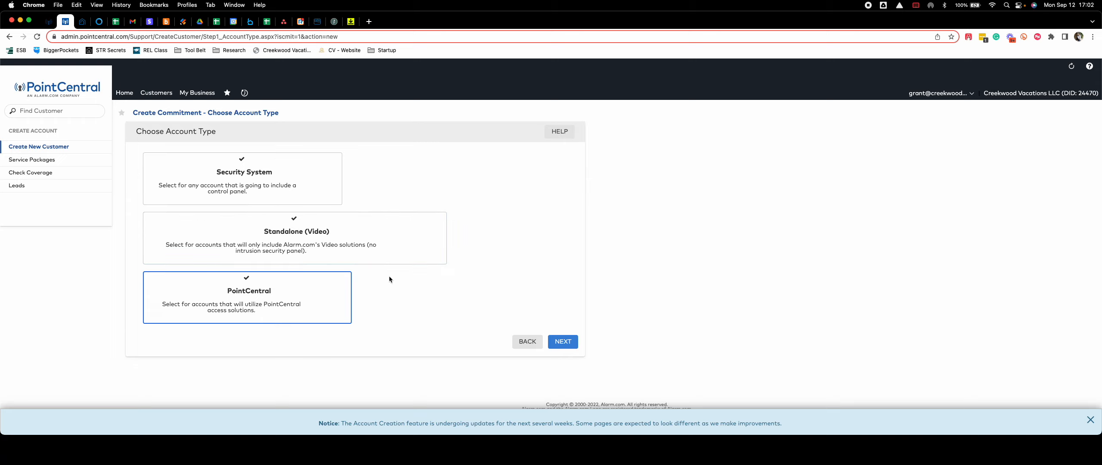
left_click(555, 340)
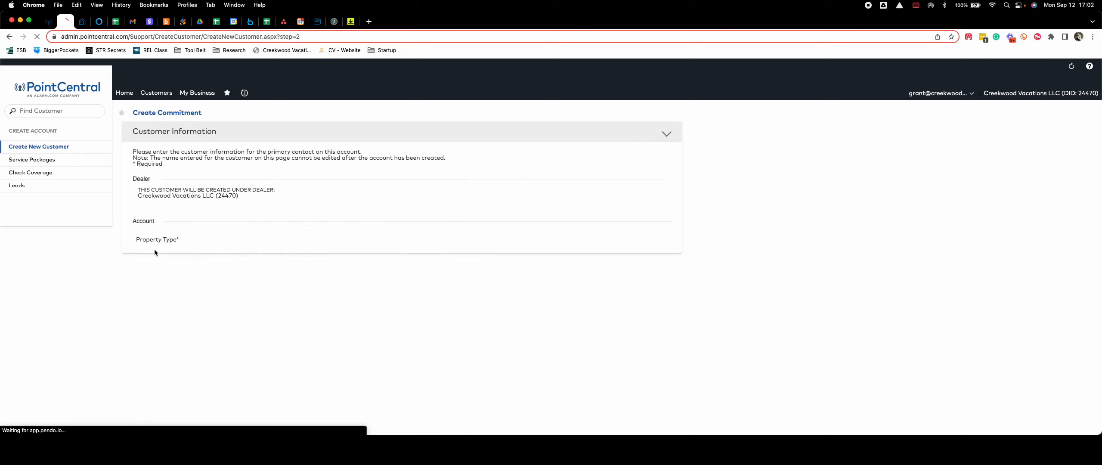
Set the property type to Apartment/Condo and the install type to Self Install.
scroll(217, 188, "down", 1)
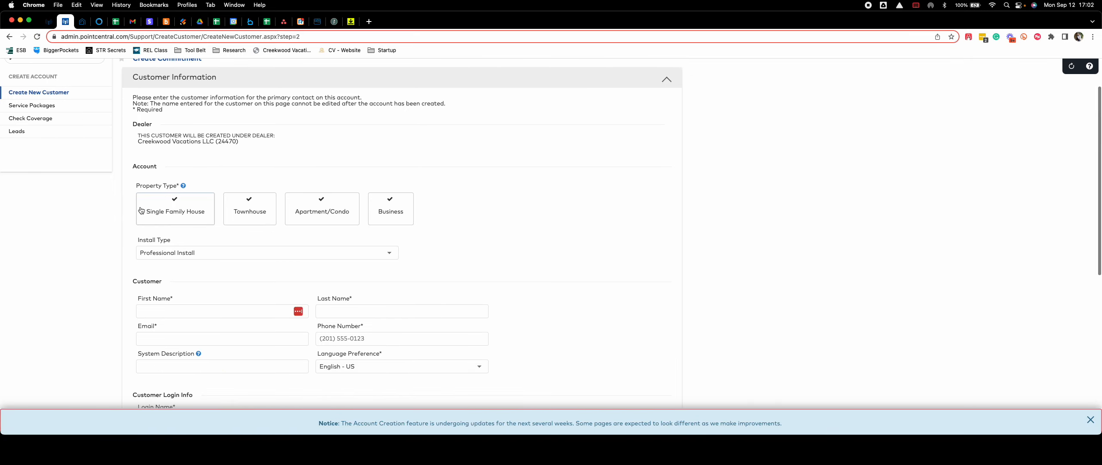
left_click(331, 223)
left_click(171, 256)
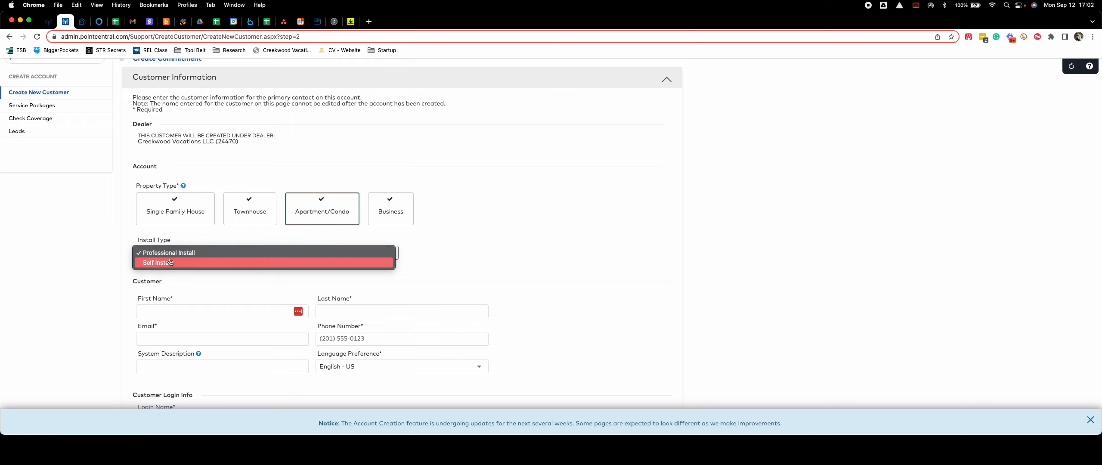
left_click(165, 265)
Autofill the customer contact and address fields from the saved contact profile.
scroll(198, 229, "down", 3)
left_click(168, 163)
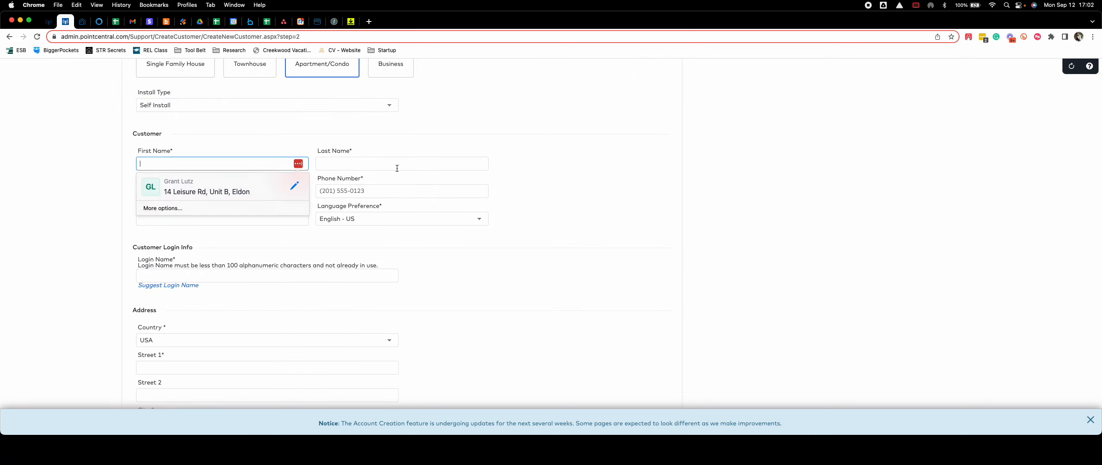
left_click(182, 191)
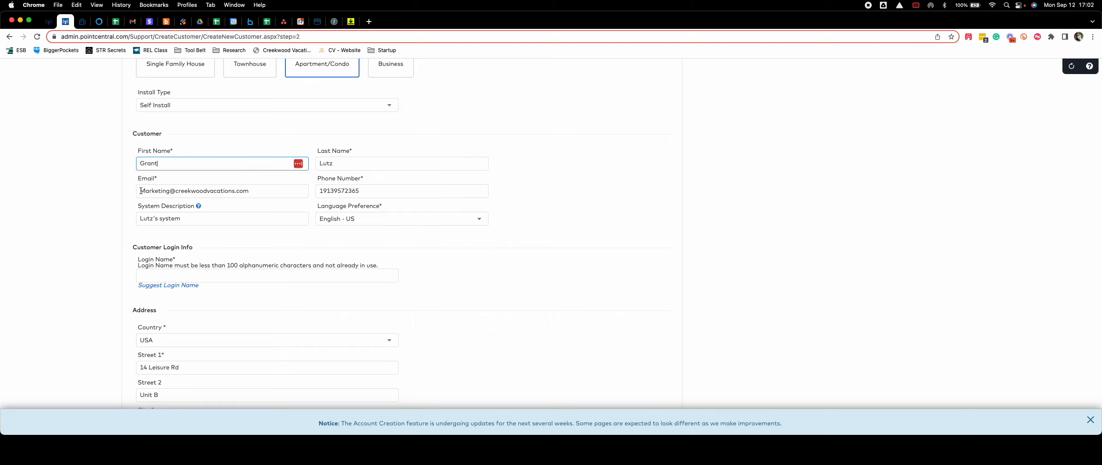
Replace the customer's first name with "Creekwood Vacation" and the last name with "Test Leisure".
double_click(156, 162)
type("Creekwood Vacation")
key("Tab")
type("V")
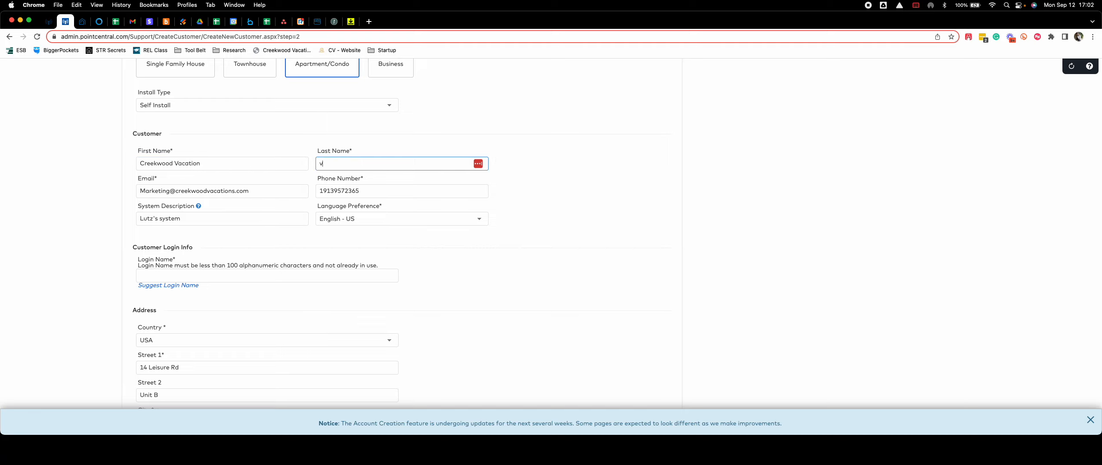
key("BackSpace")
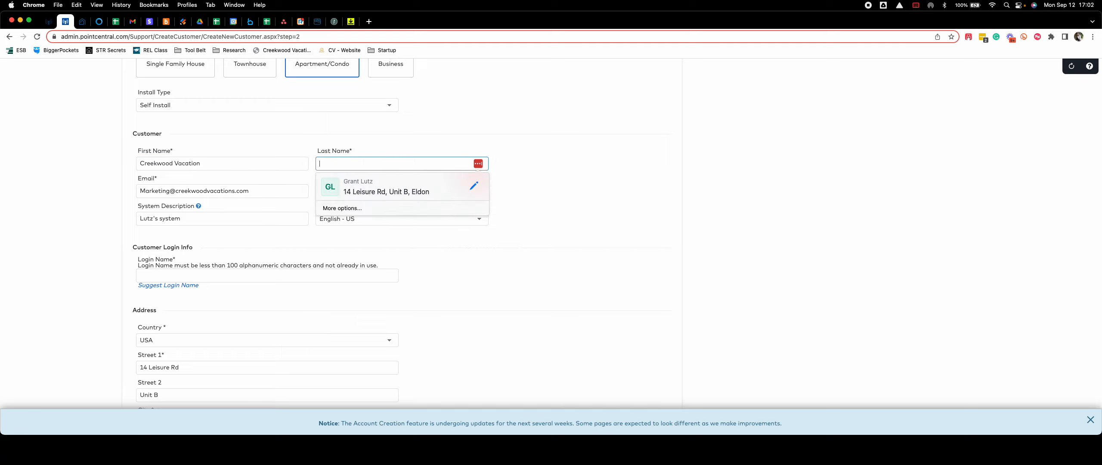
type("Test Leisure")
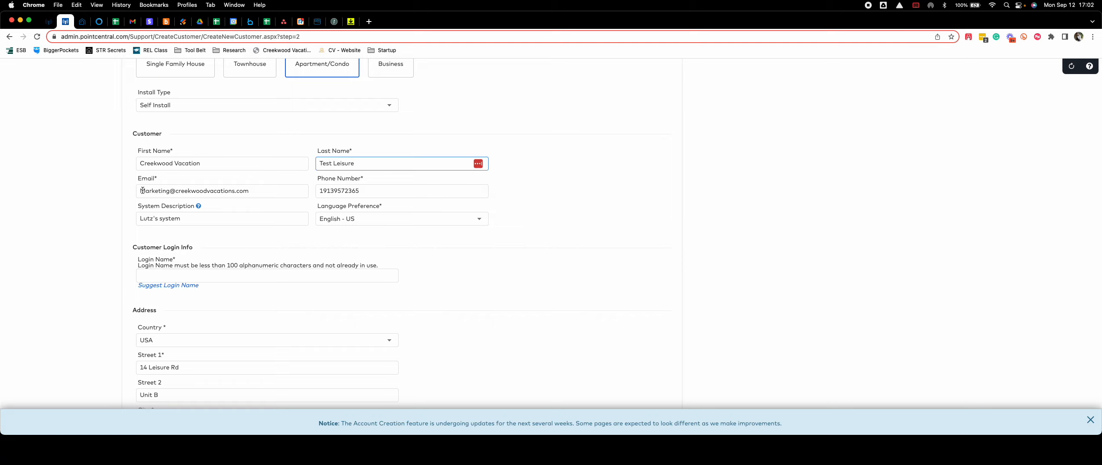
Change the customer's email to the company's no-reply address and set the system description to "Test Leisure".
double_click(164, 188)
type("Nore")
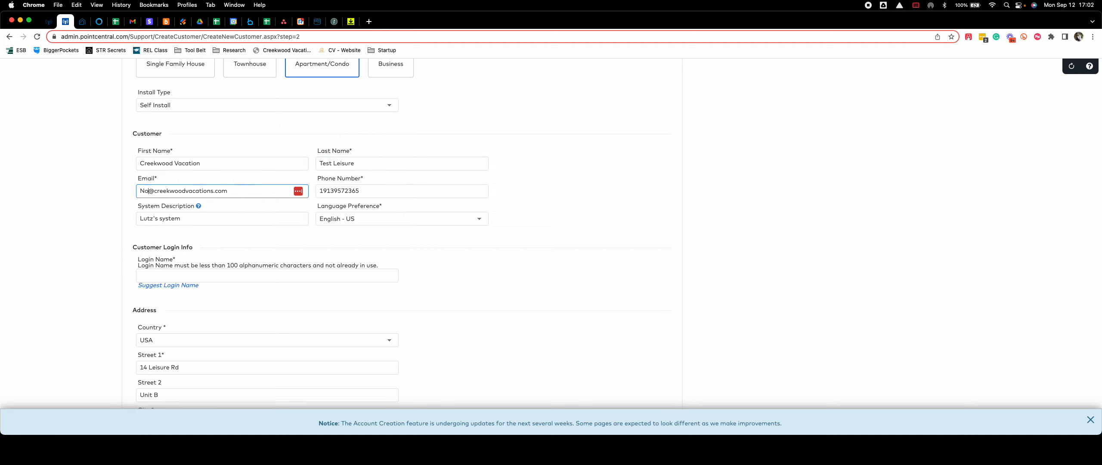
type("ply")
left_click_drag(180, 218, 153, 217)
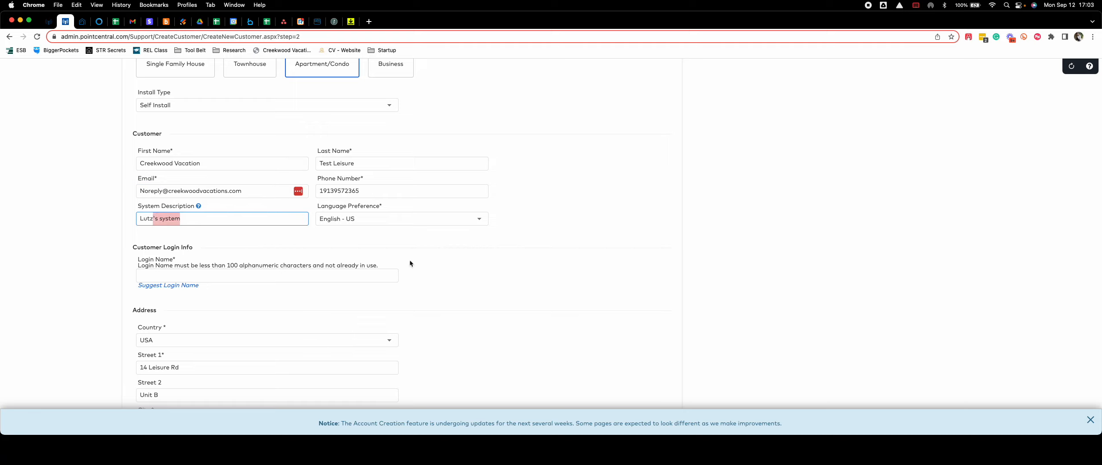
key("BackSpace")
double_click(147, 220)
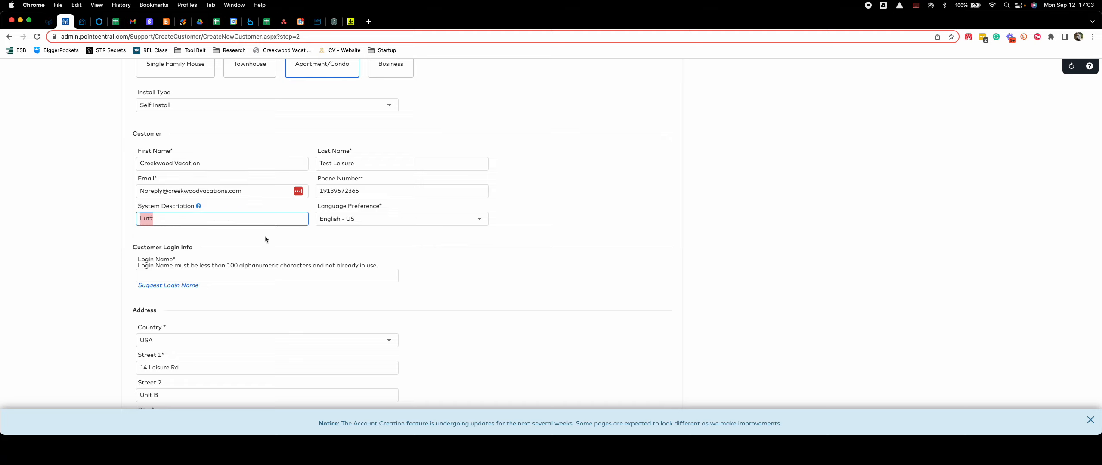
type("Test Leisure")
Fill in the suggested login name, keep the autofilled address and proceed to the operations info and enrollments.
left_click(160, 285)
scroll(153, 279, "down", 5)
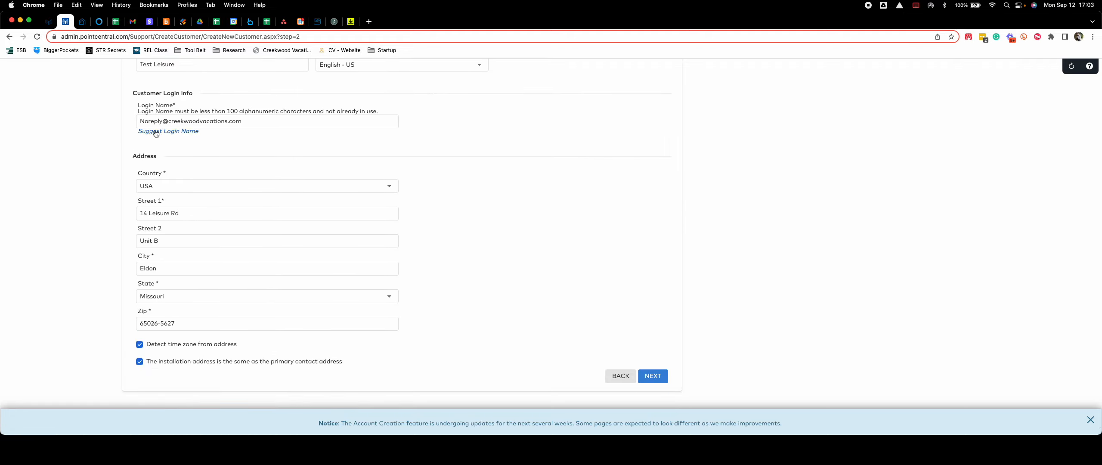
scroll(165, 198, "down", 1)
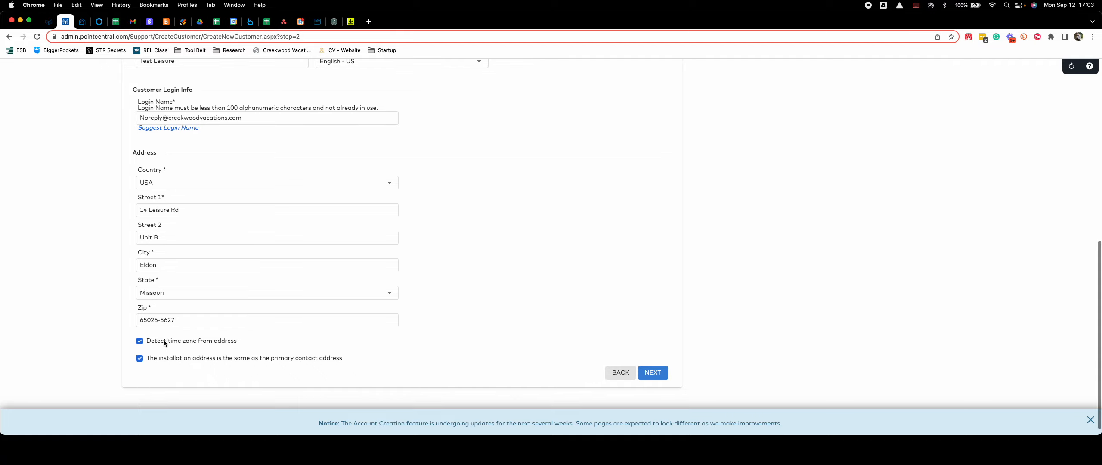
left_click(651, 373)
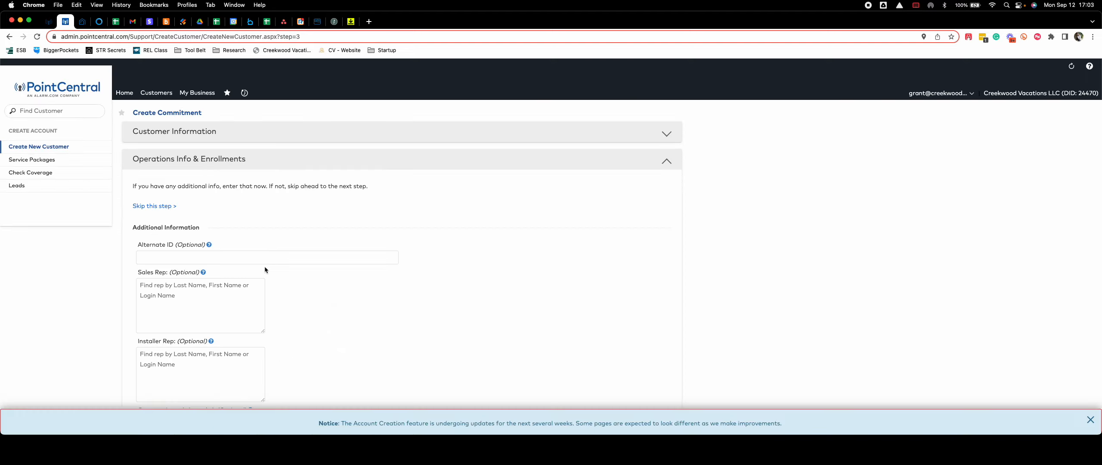
Set Video Clip Recordings to Disabled, leave the optional additional information empty and proceed to the system information.
scroll(189, 254, "down", 1)
scroll(192, 236, "down", 3)
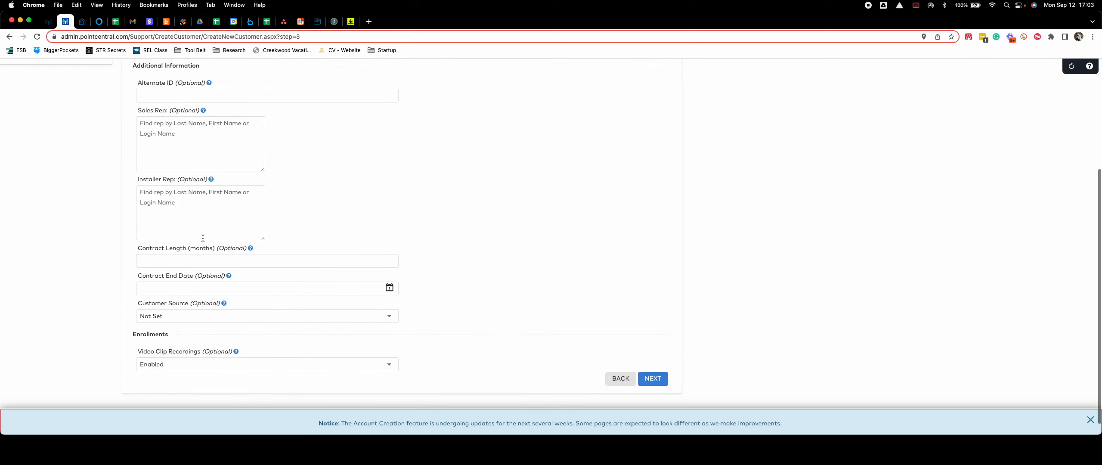
left_click(229, 350)
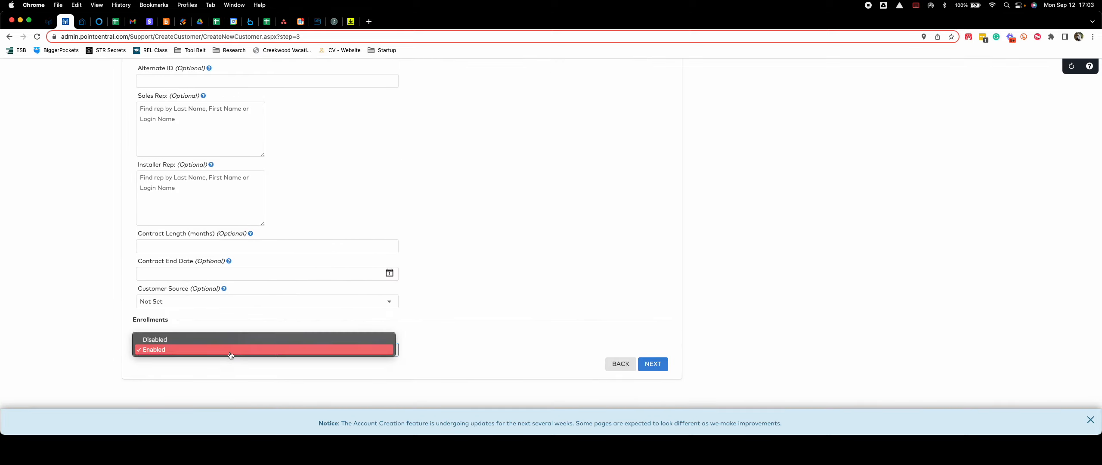
left_click(185, 341)
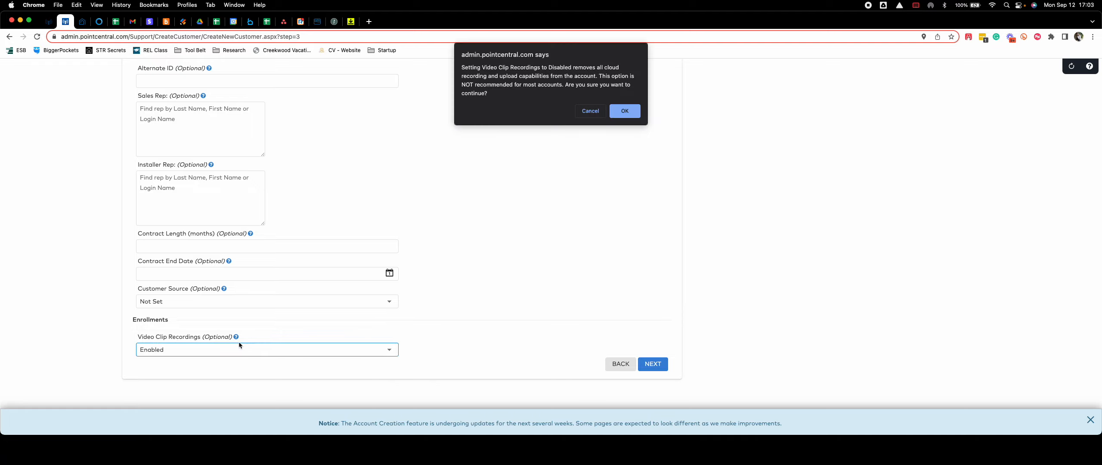
left_click(625, 110)
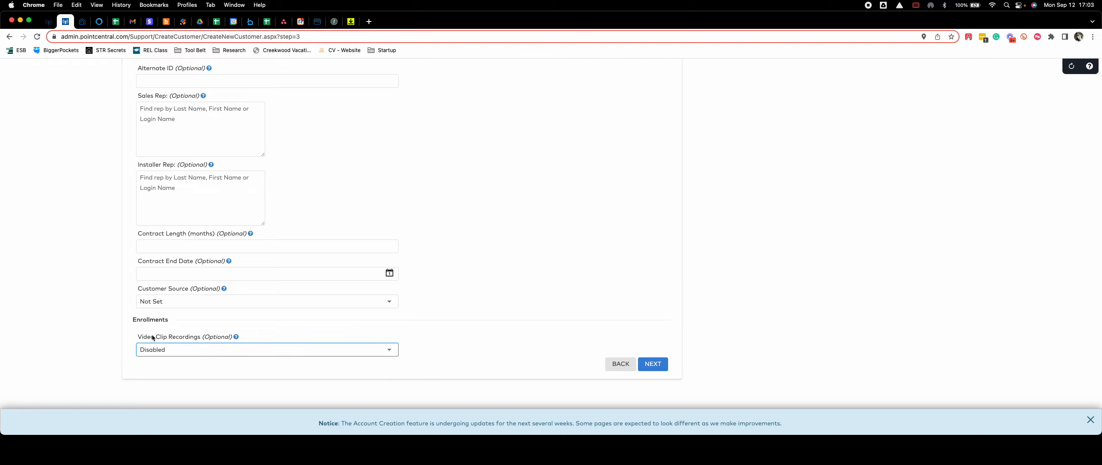
left_click_drag(142, 341, 234, 348)
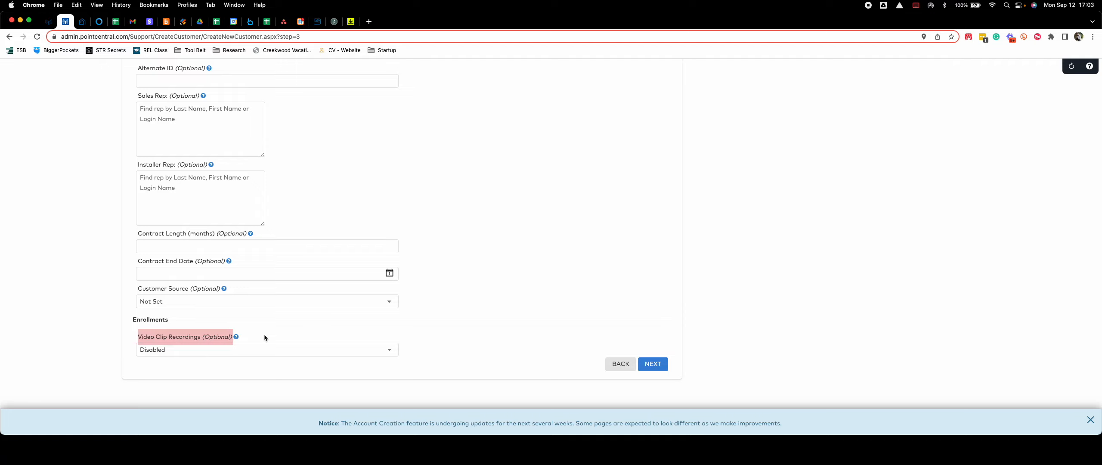
left_click(144, 333)
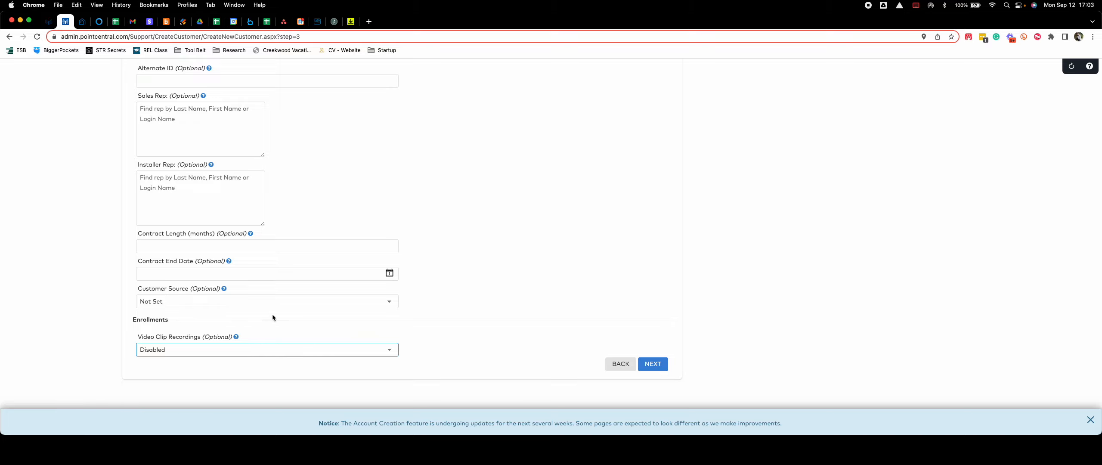
scroll(268, 215, "up", 10)
scroll(188, 188, "down", 10)
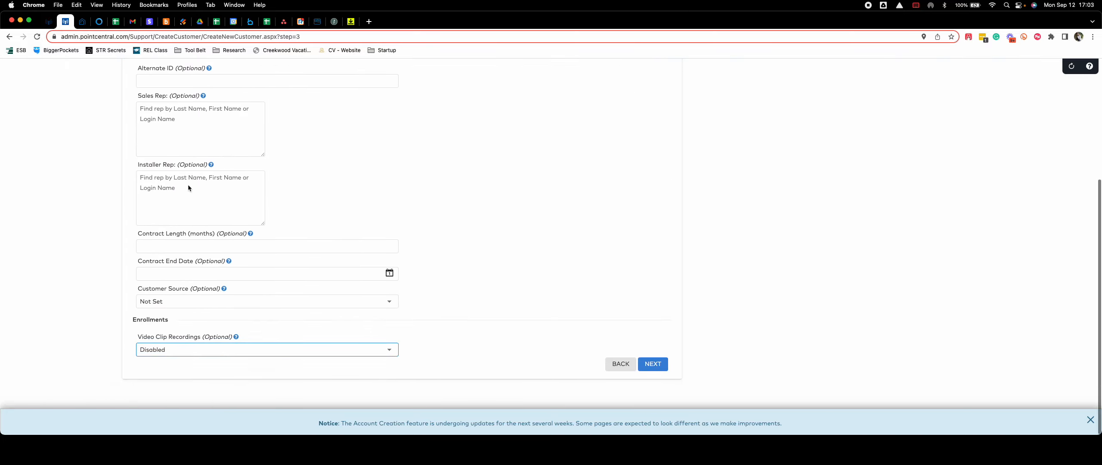
left_click(649, 364)
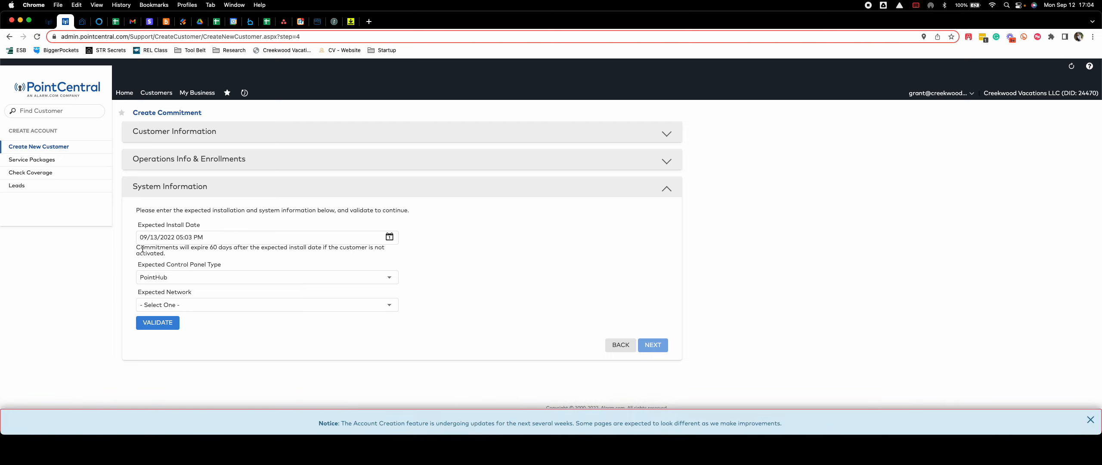
Keep the expected install date and set the expected control panel type to Alarm.com Hub (Dual-Path).
left_click_drag(138, 250, 253, 254)
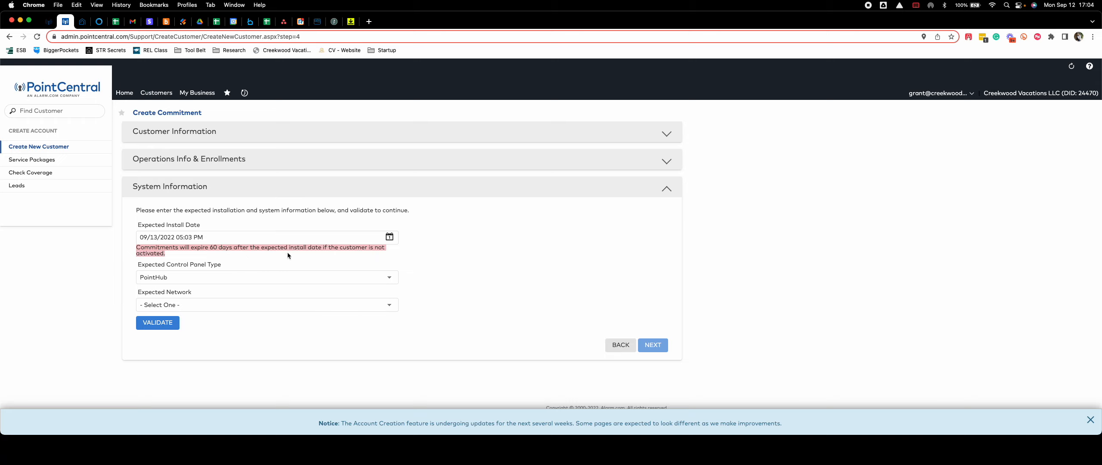
left_click(407, 261)
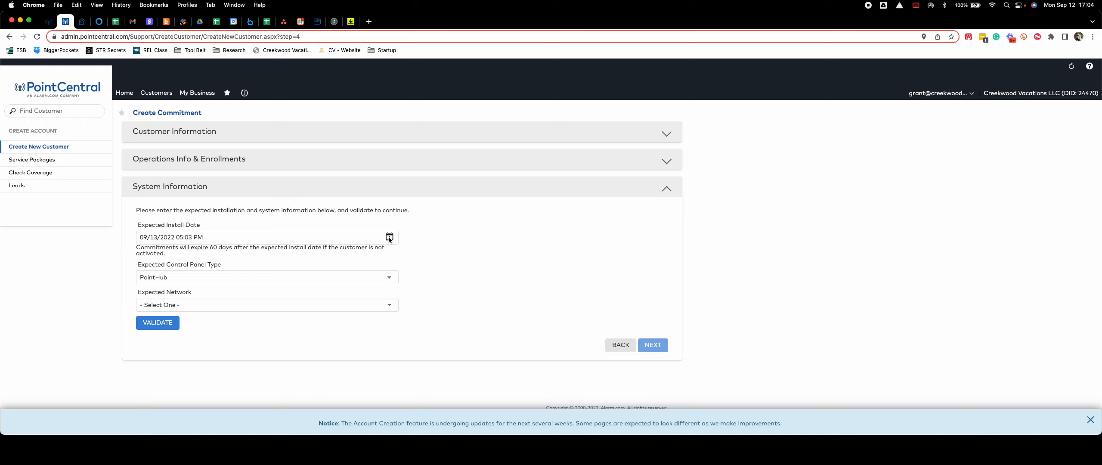
left_click(209, 279)
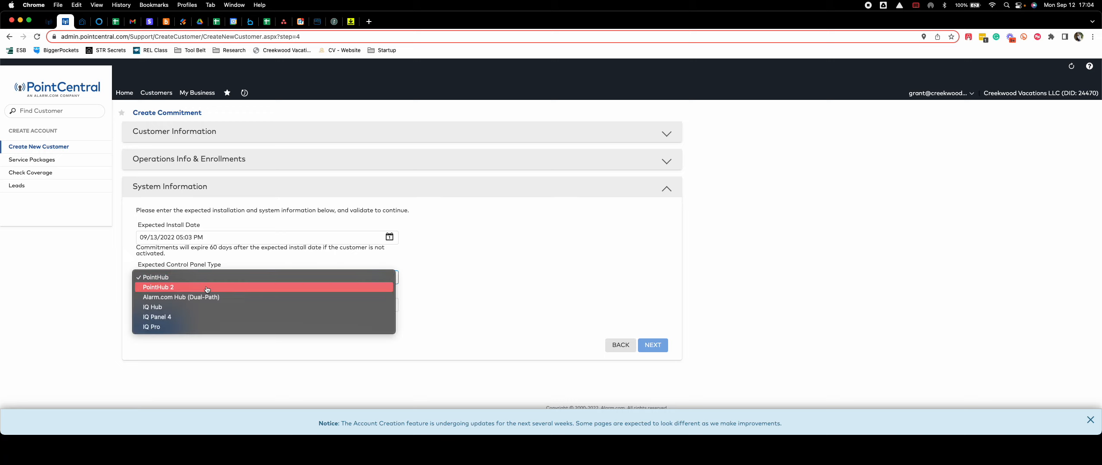
left_click(205, 298)
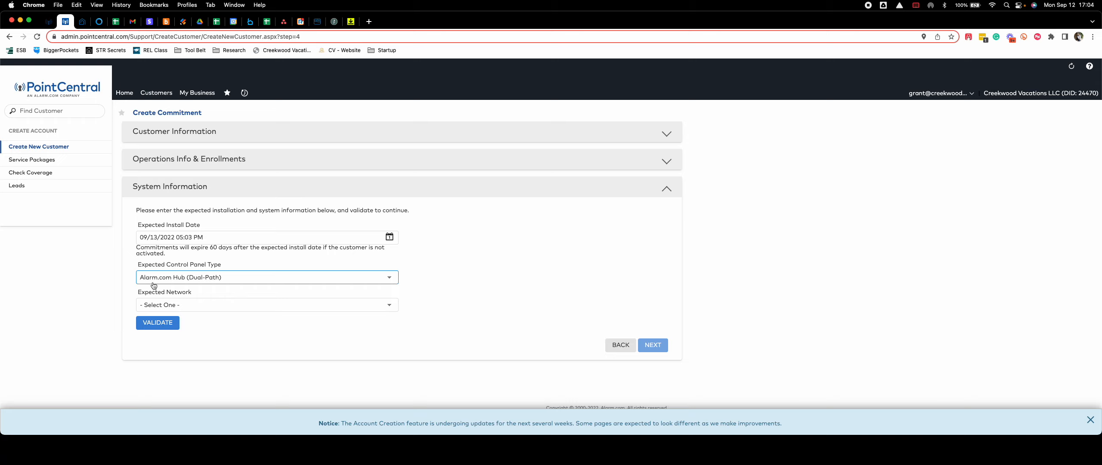
Leave the expected network unselected and validate the system information.
left_click(161, 305)
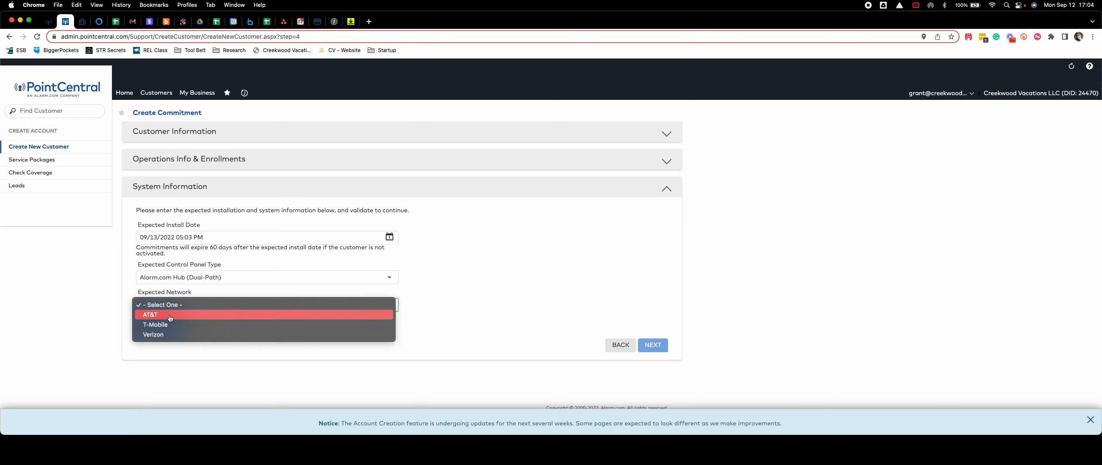
left_click(181, 290)
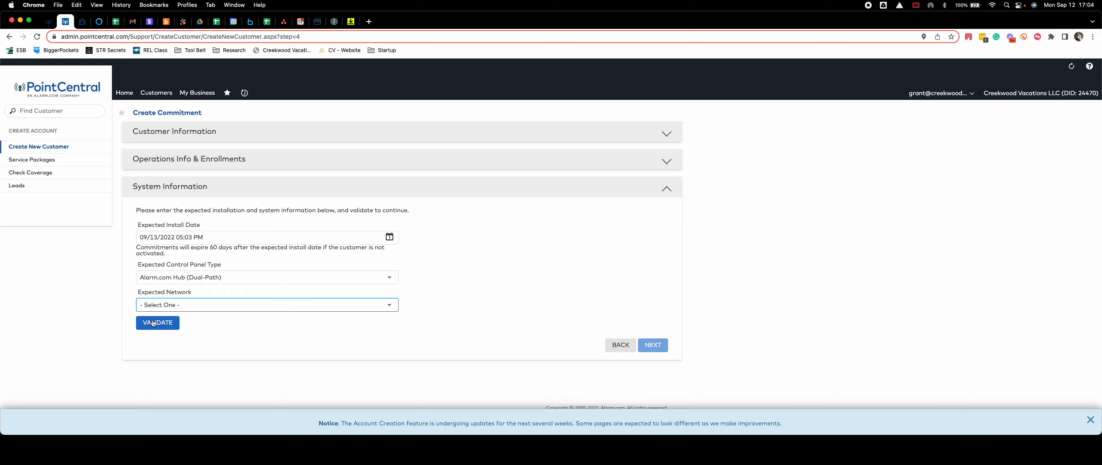
left_click(145, 323)
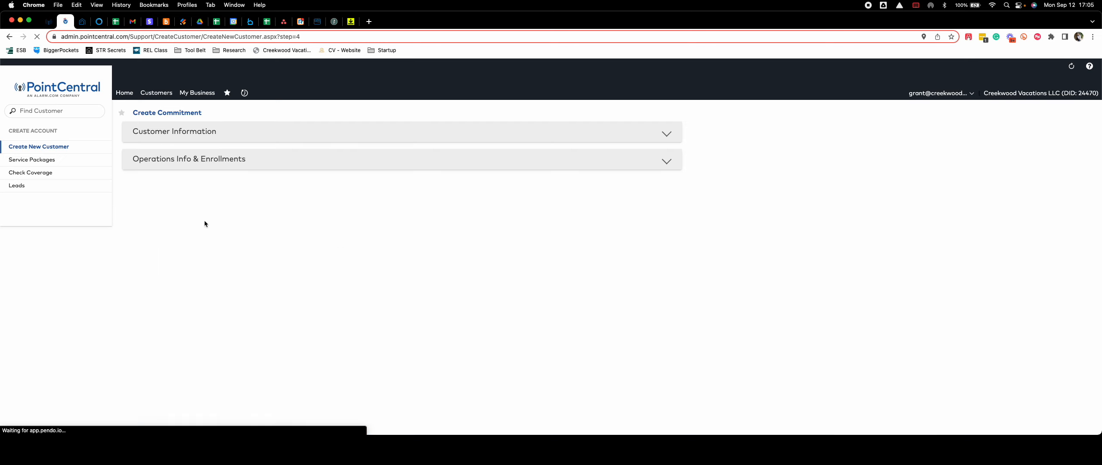
Accept the wireless coverage acknowledgement note, keep the default notifications applied and proceed to the service package.
scroll(224, 345, "down", 1)
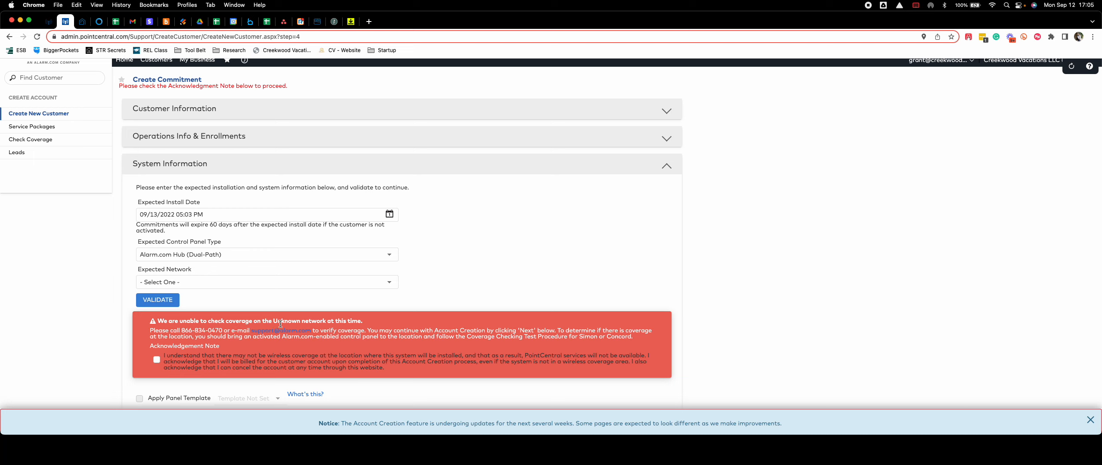
scroll(280, 323, "down", 3)
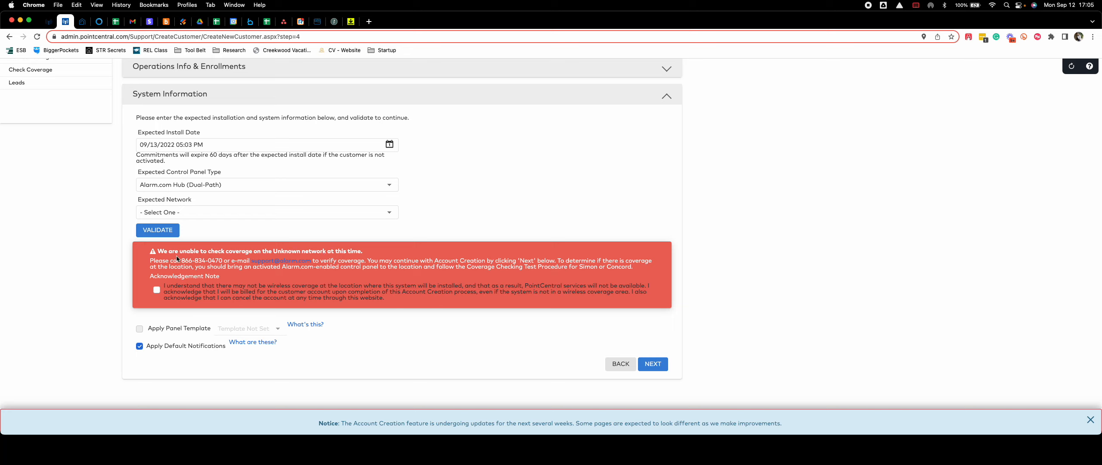
left_click(157, 292)
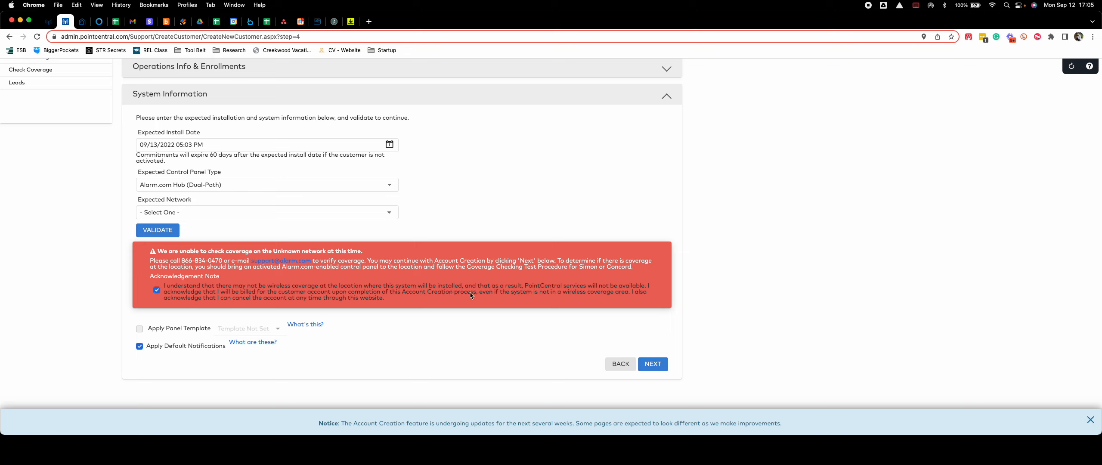
left_click(663, 365)
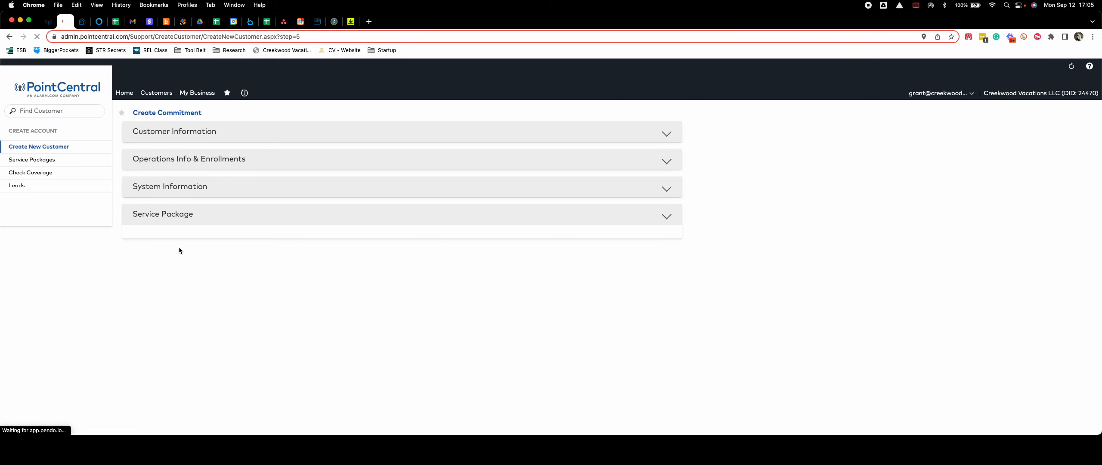
Select the Thermostats and Locks add-ons for the service package, and clear Thermostats again.
scroll(257, 267, "down", 1)
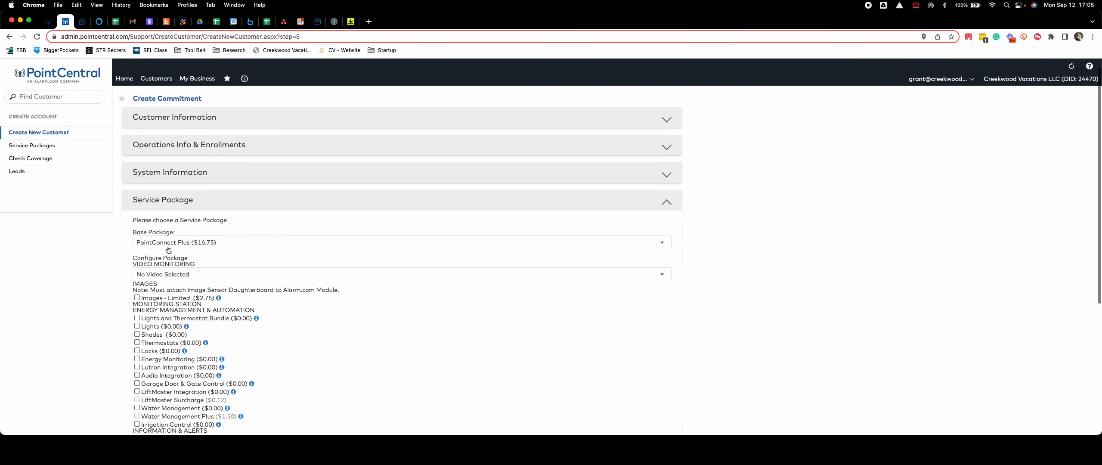
scroll(170, 248, "down", 2)
scroll(172, 246, "down", 2)
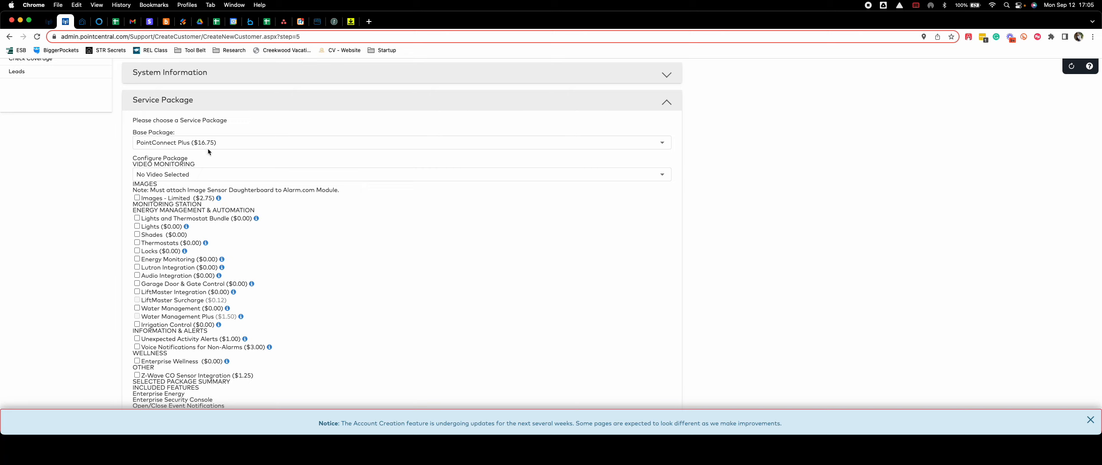
scroll(178, 141, "down", 3)
scroll(128, 136, "up", 5)
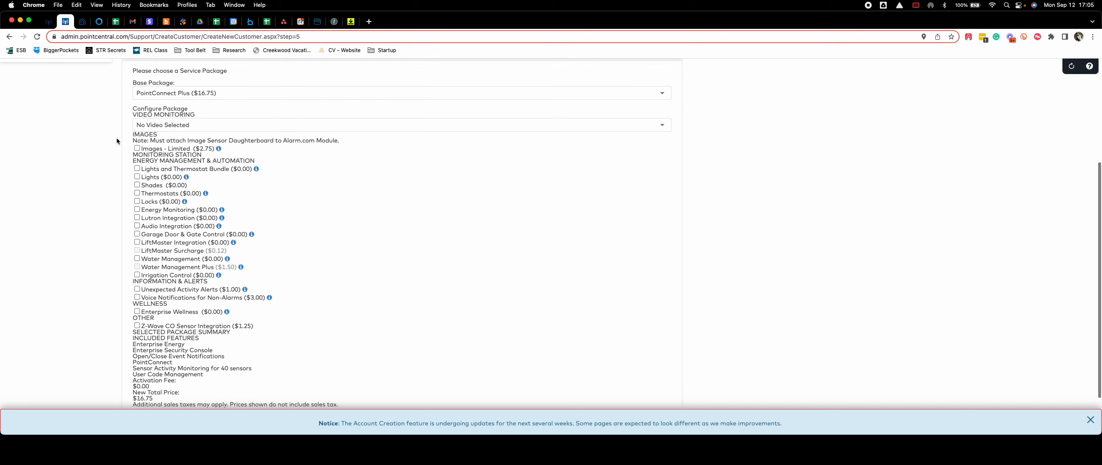
scroll(117, 141, "down", 1)
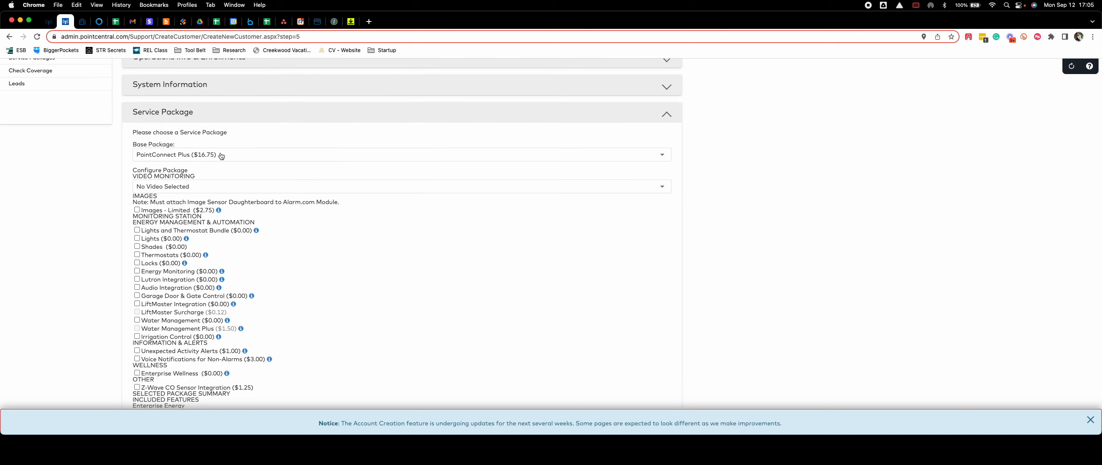
scroll(220, 184, "down", 1)
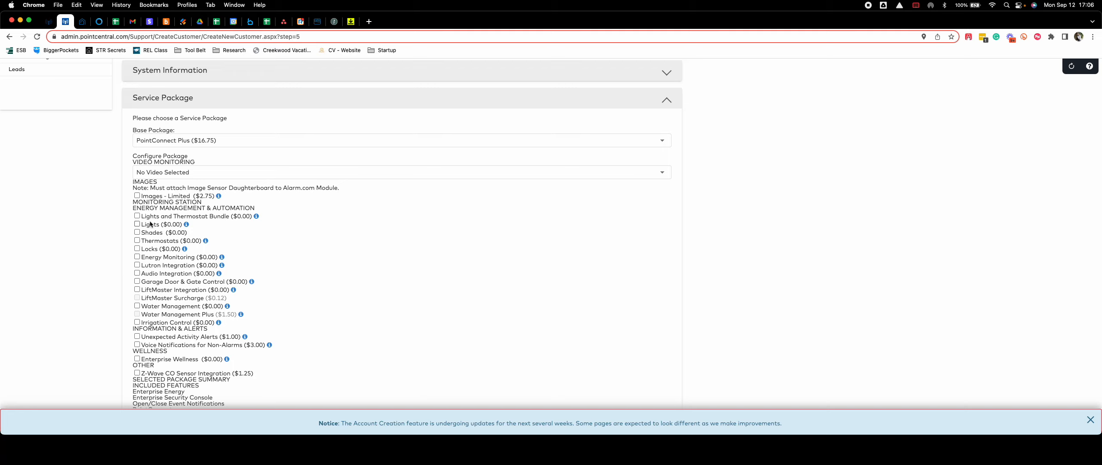
left_click(137, 240)
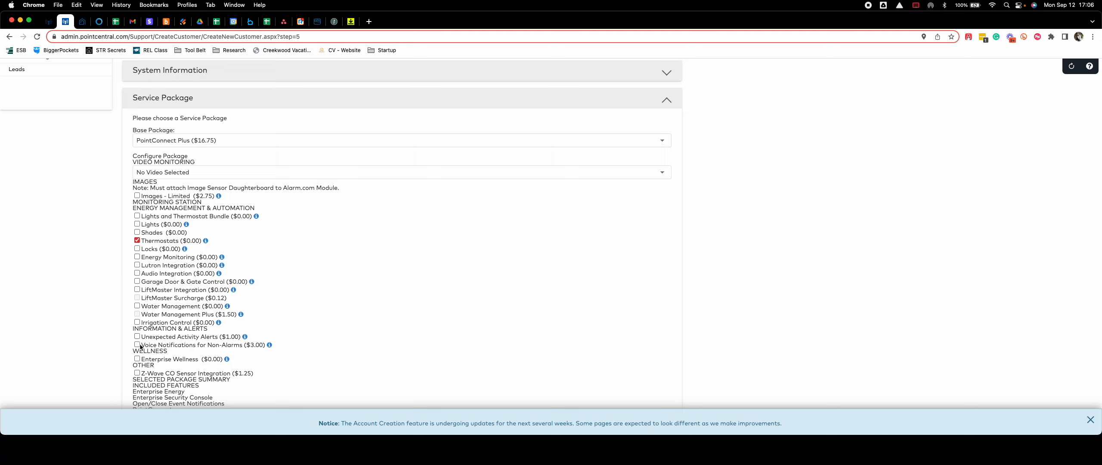
left_click(137, 248)
scroll(266, 238, "down", 5)
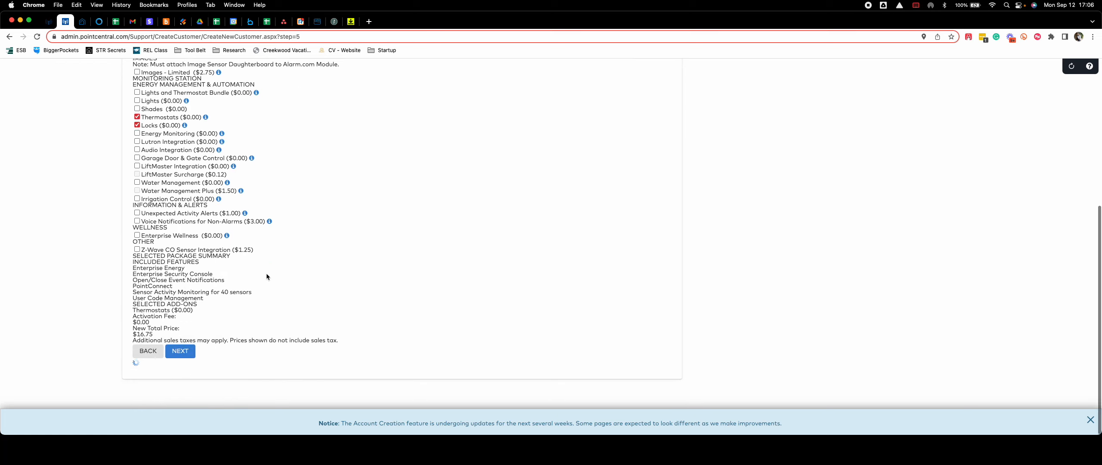
scroll(204, 263, "up", 3)
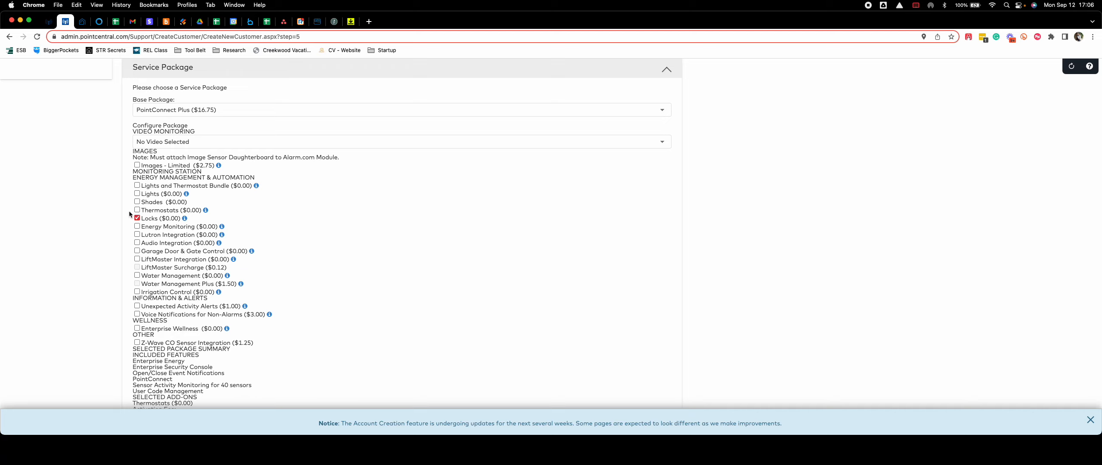
scroll(131, 228, "up", 5)
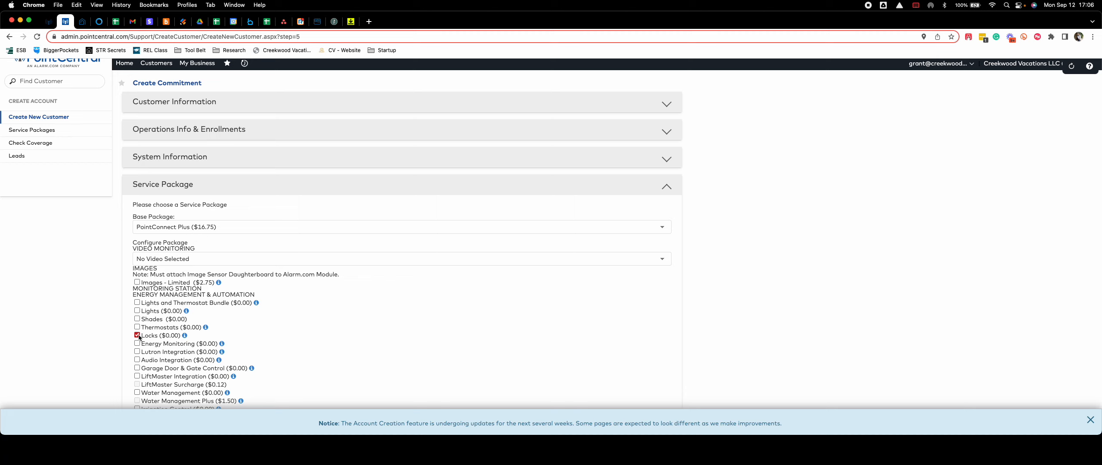
Switch the base package to PointConnect - Locks ($12.00) and back to PointConnect Plus ($16.75).
left_click(183, 228)
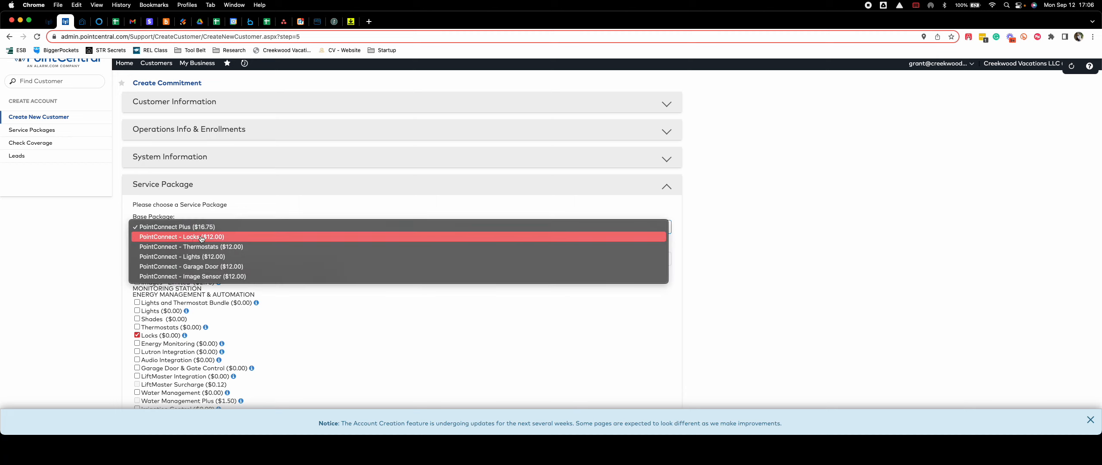
left_click(201, 238)
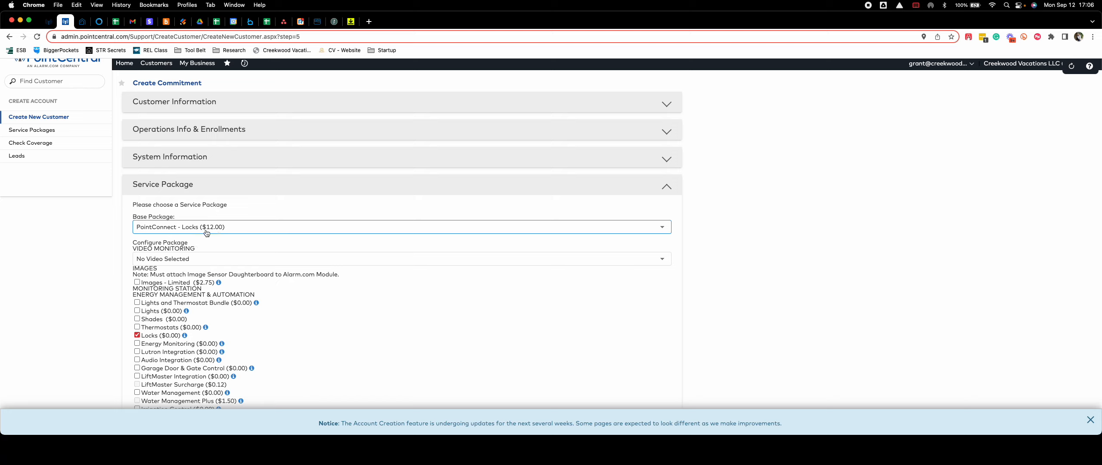
scroll(176, 260, "down", 4)
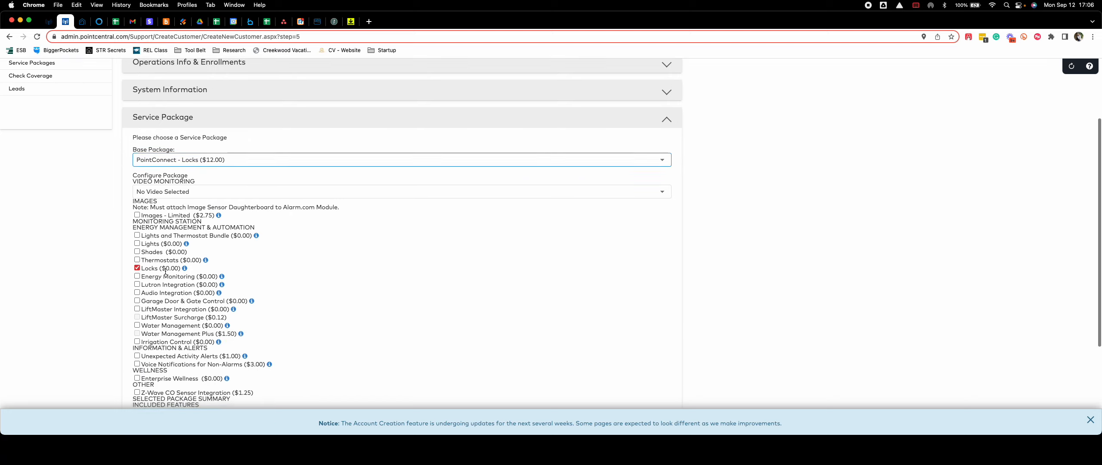
left_click(174, 153)
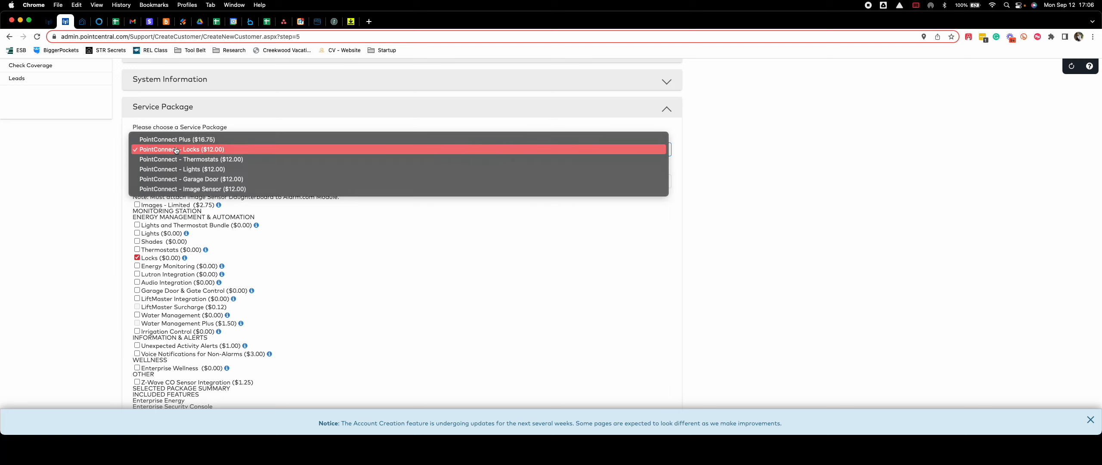
left_click(177, 143)
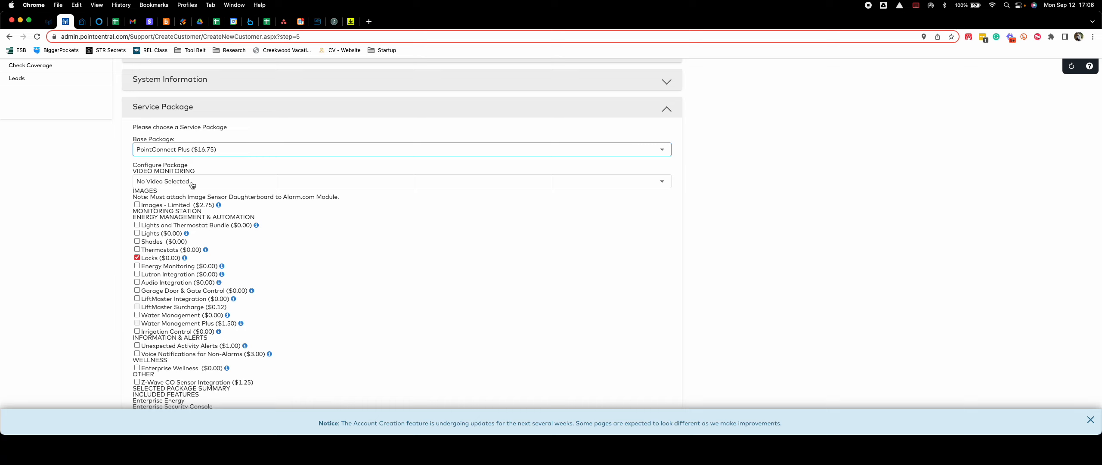
Keep the PointConnect Plus package with the Locks add-on, check the add-on and total prices, and proceed to the group assignment.
scroll(137, 222, "down", 1)
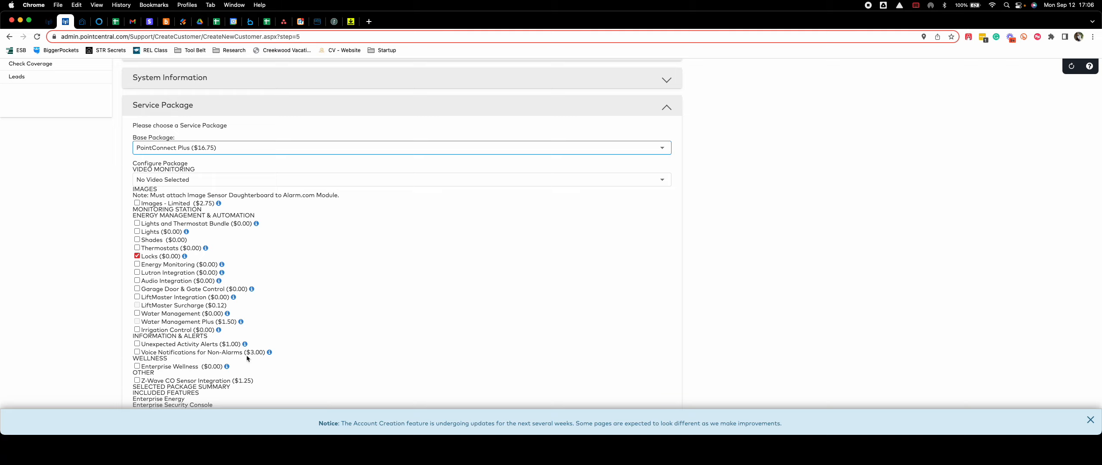
left_click_drag(248, 353, 262, 350)
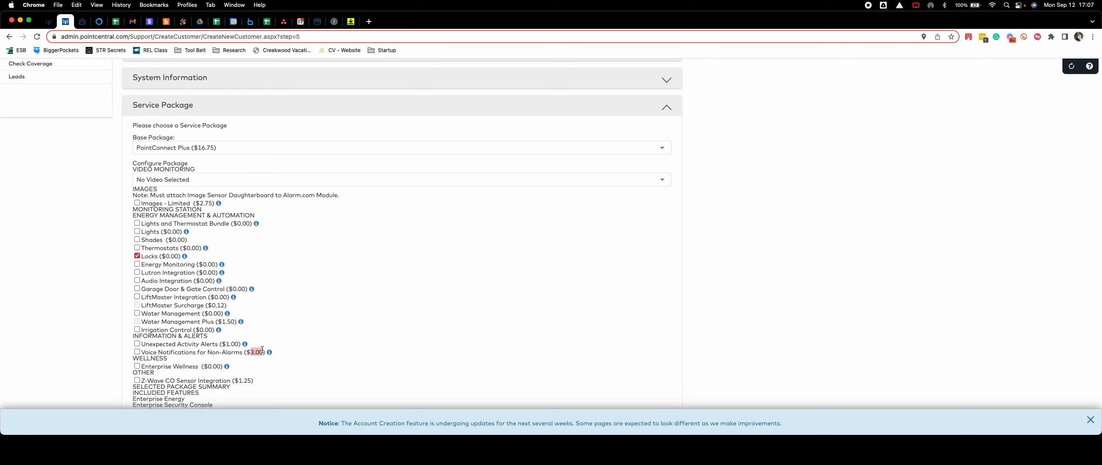
scroll(171, 356, "down", 5)
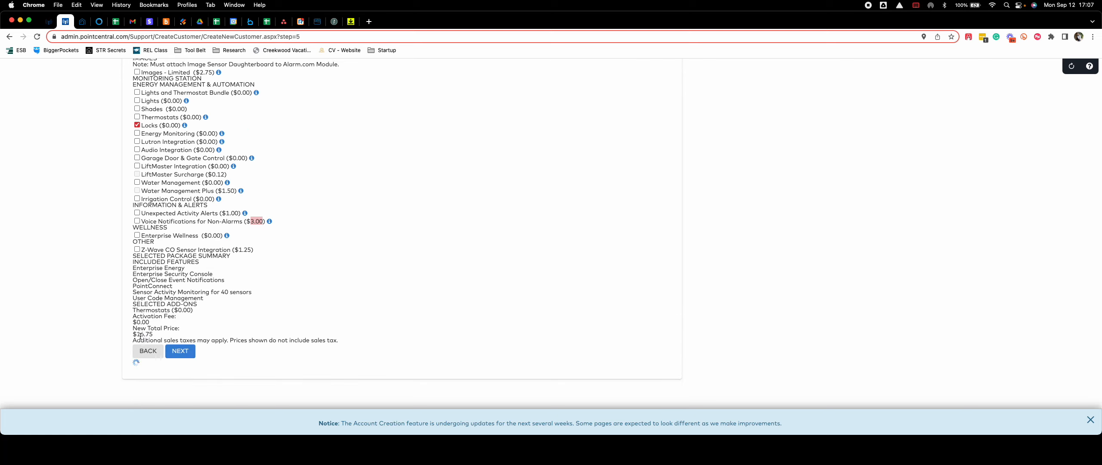
left_click(174, 350)
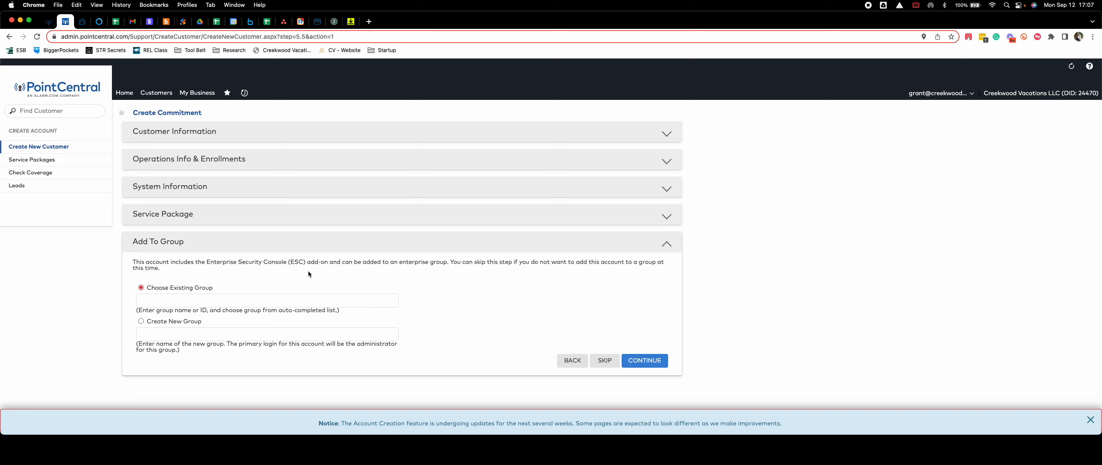
Choose the option to create a new group for the account instead of using an existing one.
left_click(156, 298)
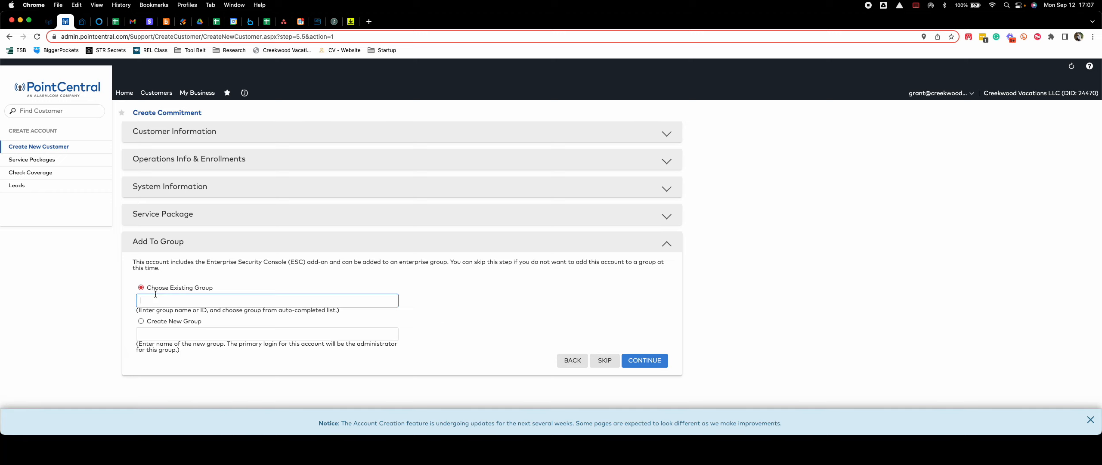
left_click_drag(146, 287, 214, 292)
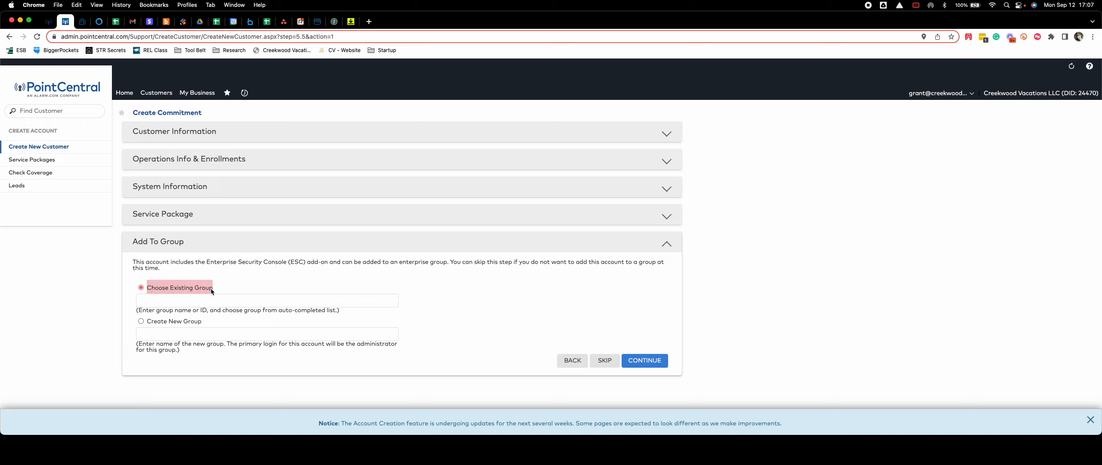
left_click(146, 300)
left_click(146, 321)
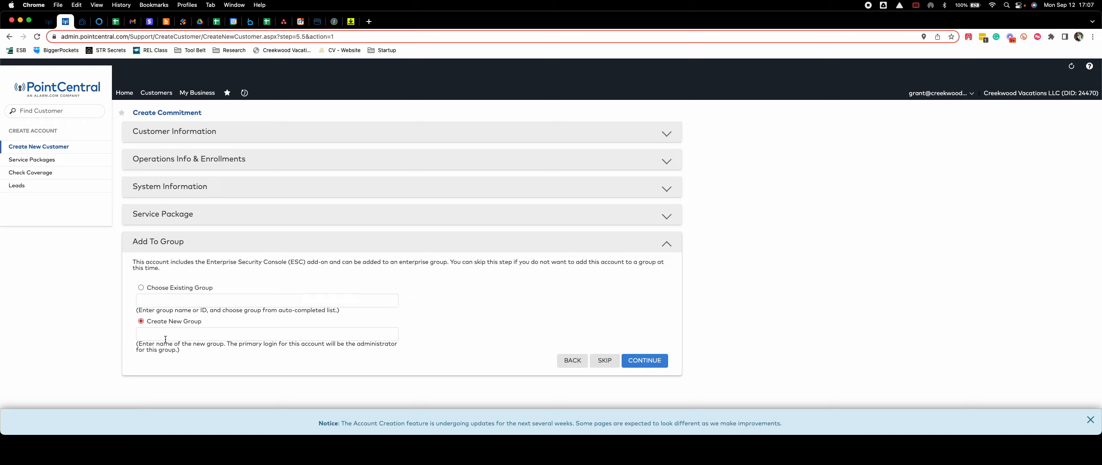
Switch to the PointCentral locations site and go up from Connecticut to the Creekwood Vacations locations overview to examine its subgroups.
left_click(49, 22)
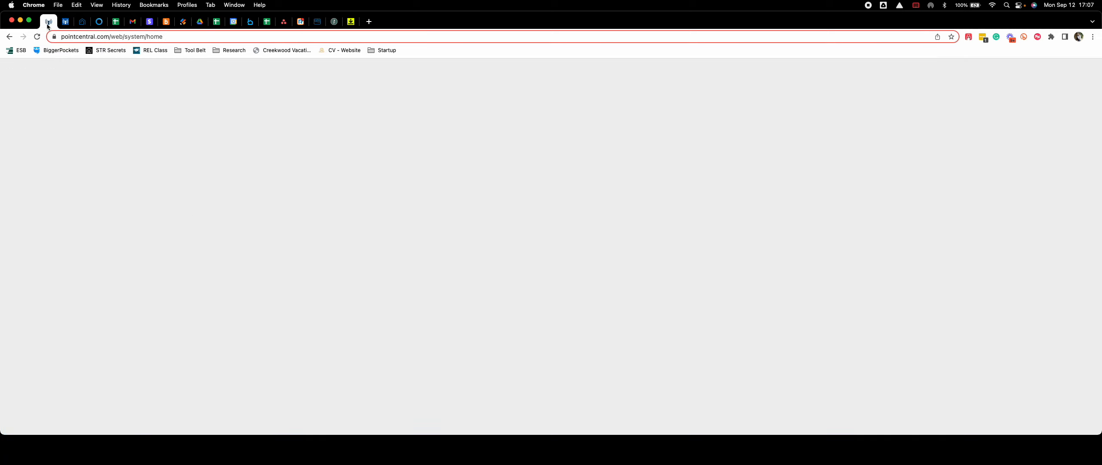
left_click(62, 107)
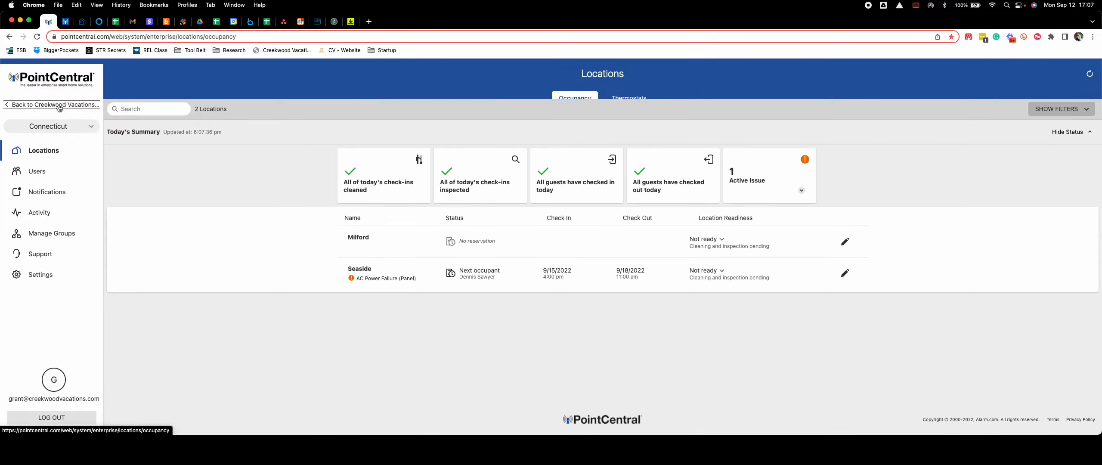
left_click(59, 106)
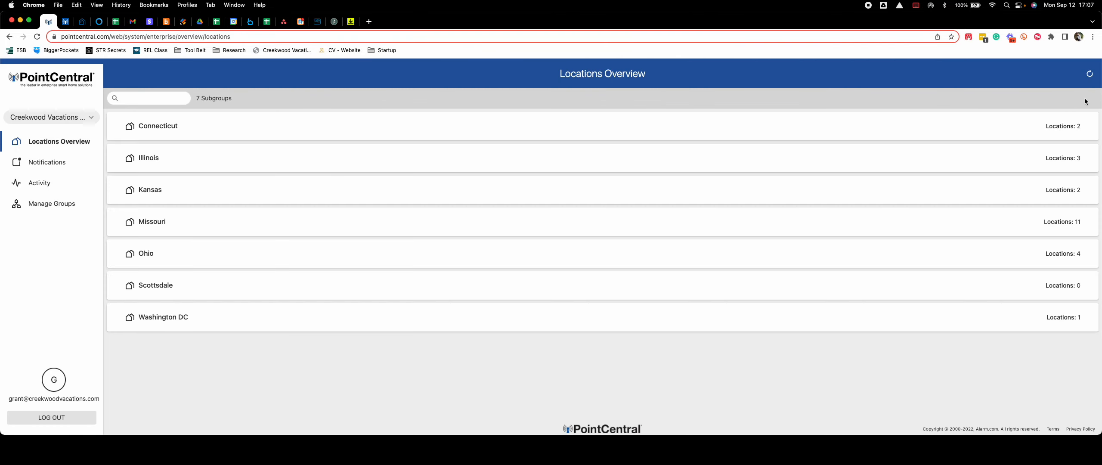
Open the new enterprise group form under group management and examine its fields and the Creekwood Vacations group list.
left_click(40, 201)
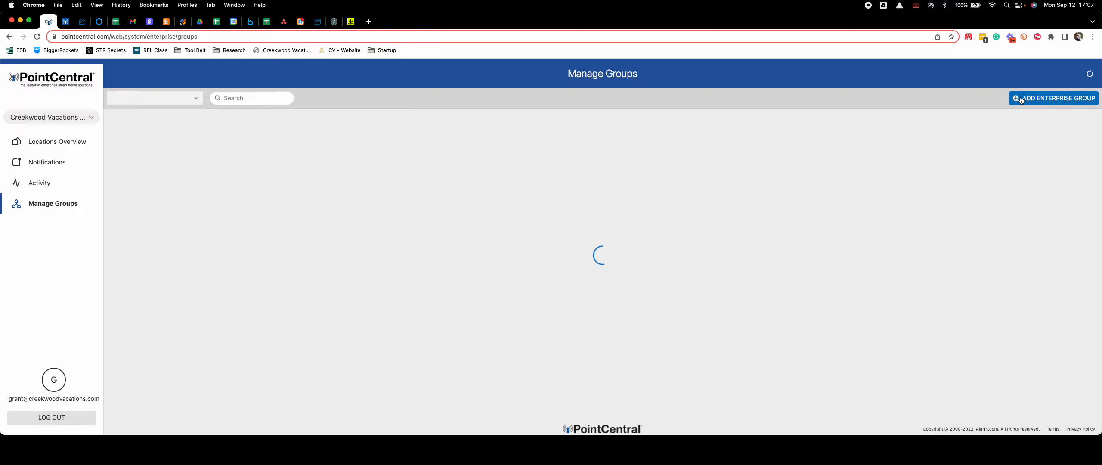
left_click(1053, 98)
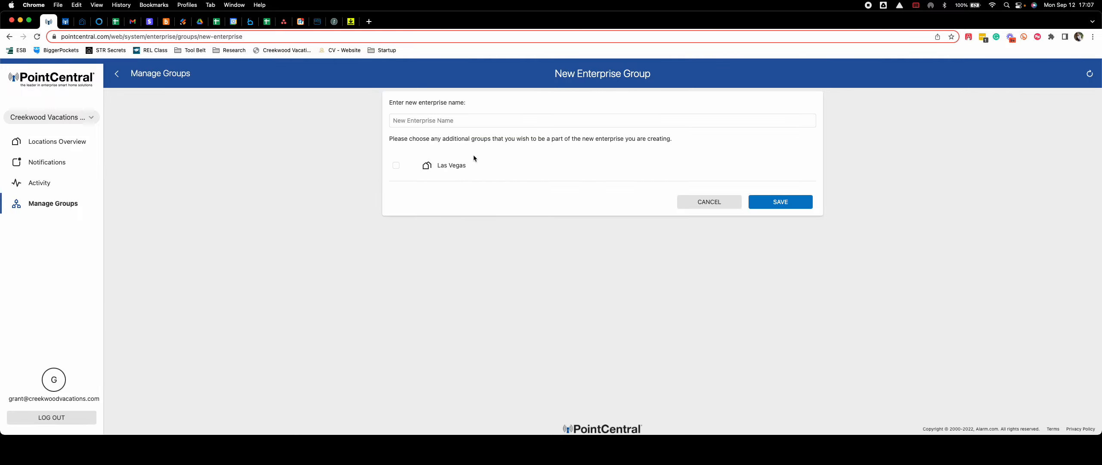
left_click(416, 120)
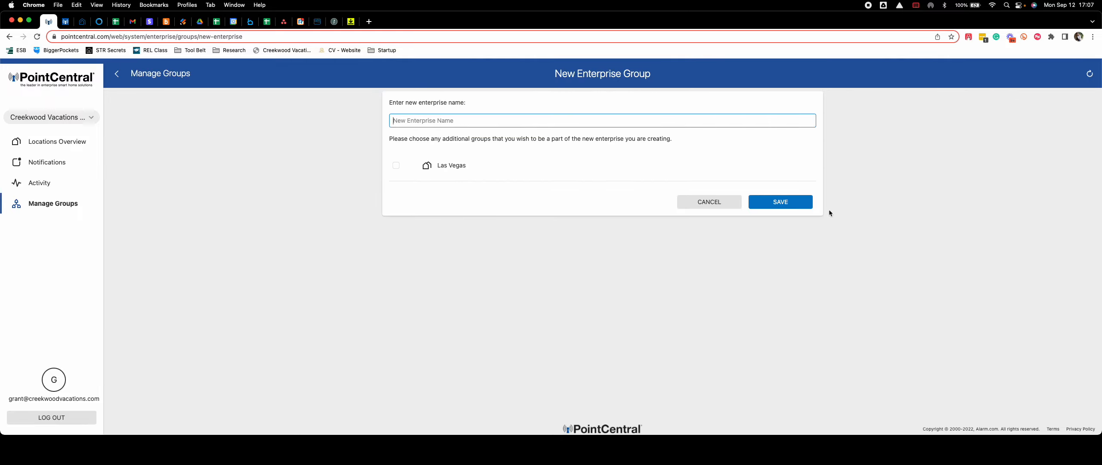
left_click(57, 118)
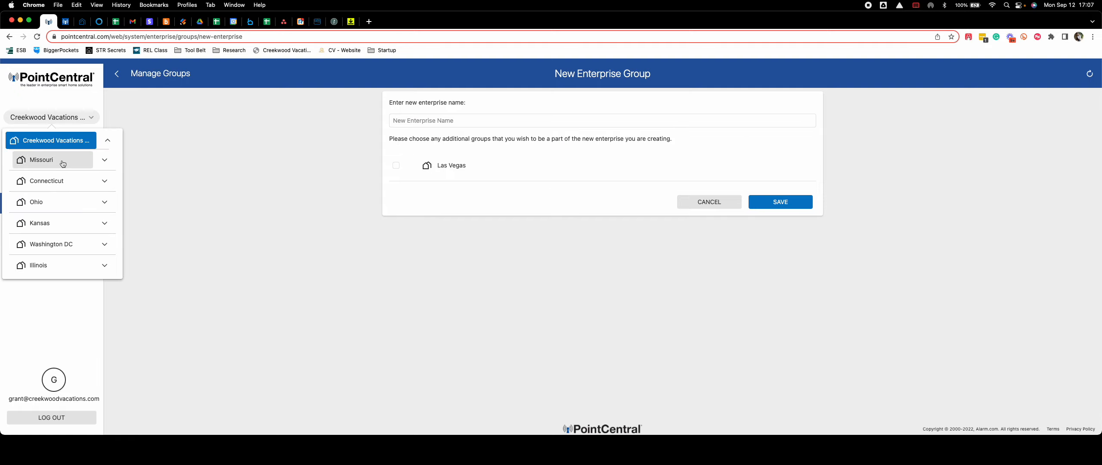
Return to the commitment form and try Illinois as the existing group for the account.
left_click(66, 24)
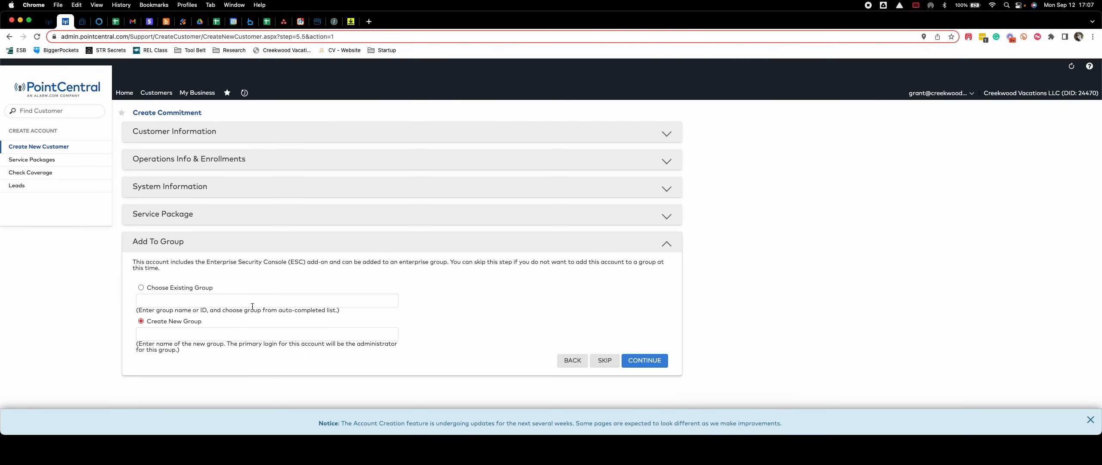
left_click(206, 304)
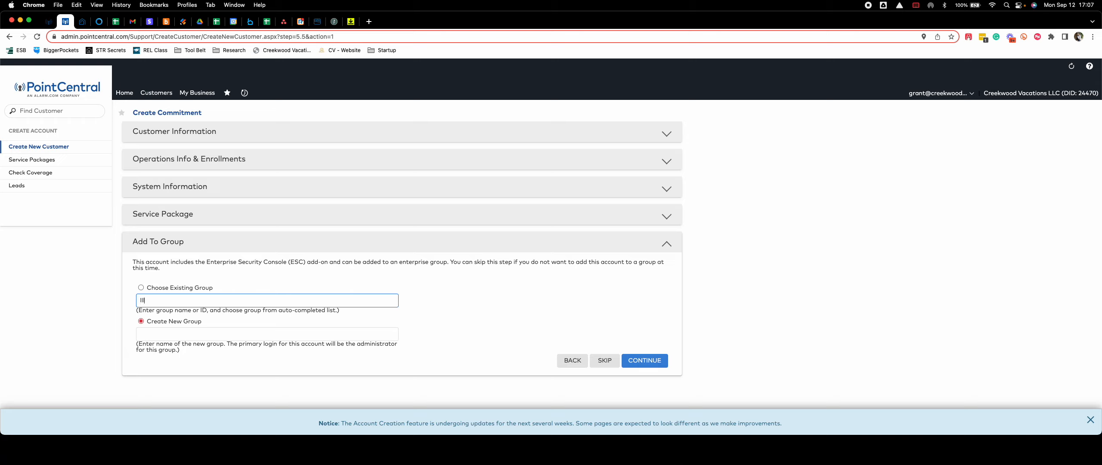
type("Illinois")
left_click(149, 288)
left_click(180, 300)
key("BackSpace")
key("BackSpace")
key("BackSpace")
Try Kansas, and in its place Missouri, as the existing group and submit the group assignment.
type("Kansas")
key("BackSpace")
key("BackSpace")
key("BackSpace")
key("BackSpace")
key("BackSpace")
key("BackSpace")
type("Missouri")
left_click(644, 361)
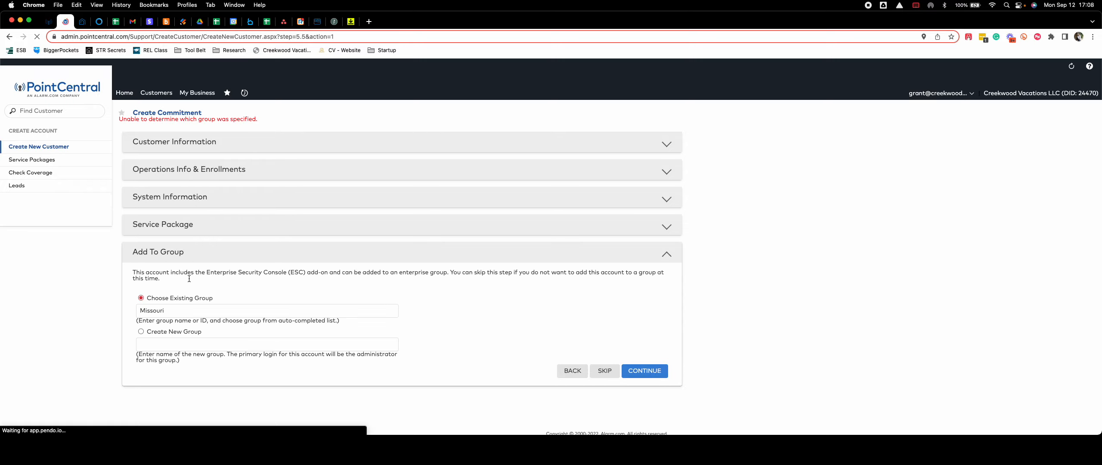
Clear the existing group name and skip the group assignment.
double_click(171, 310)
key("BackSpace")
left_click(613, 375)
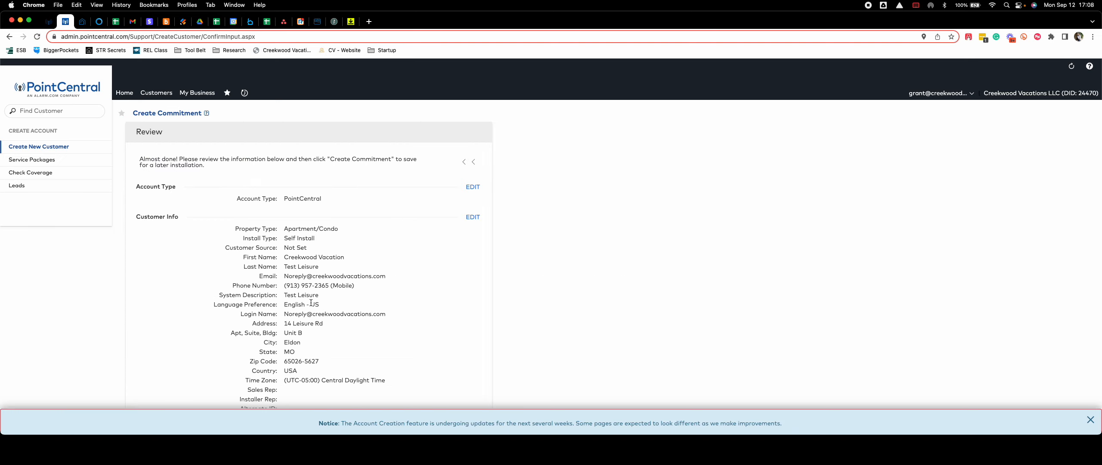
Review the commitment summary down to the installation templates and create the commitment.
scroll(311, 302, "down", 10)
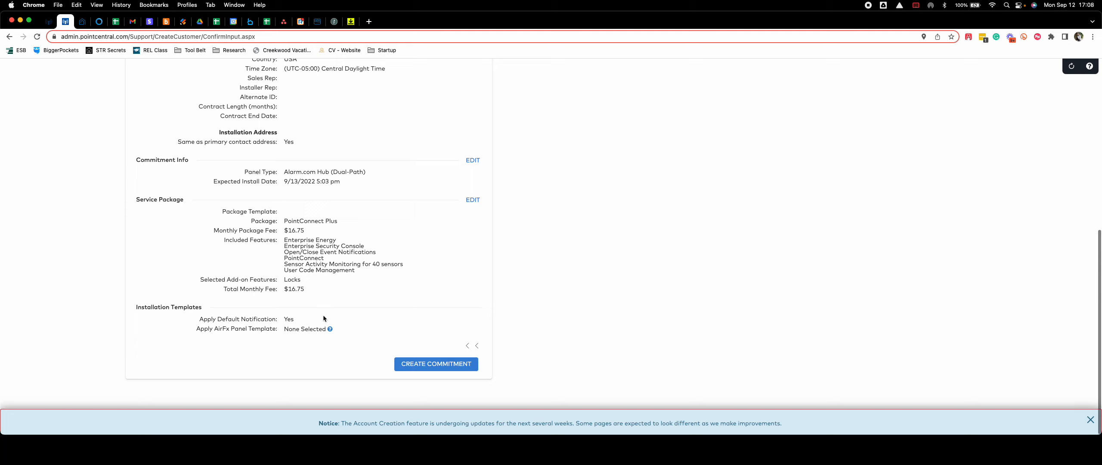
left_click(443, 369)
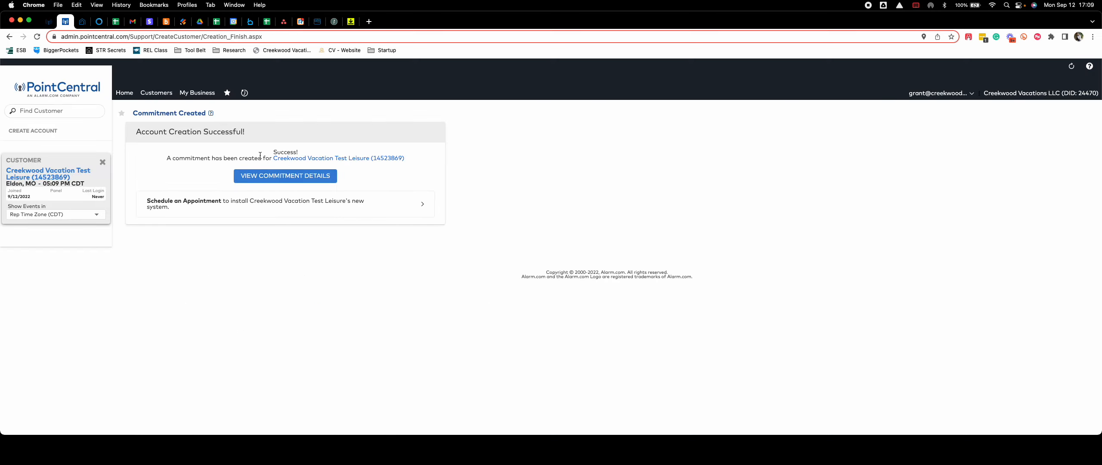
left_click_drag(274, 152, 312, 154)
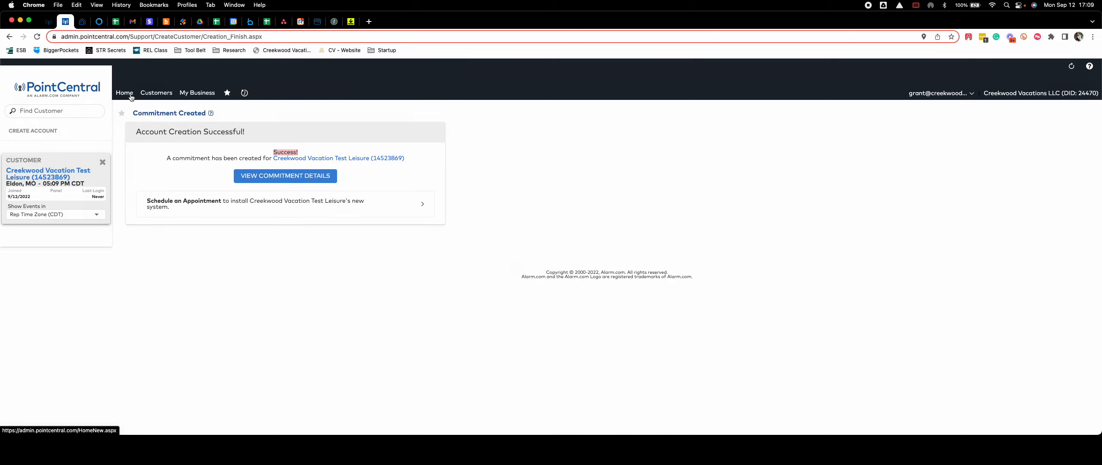
Return to account creation and start activating a preconfigured commitment.
mouse_move(180, 101)
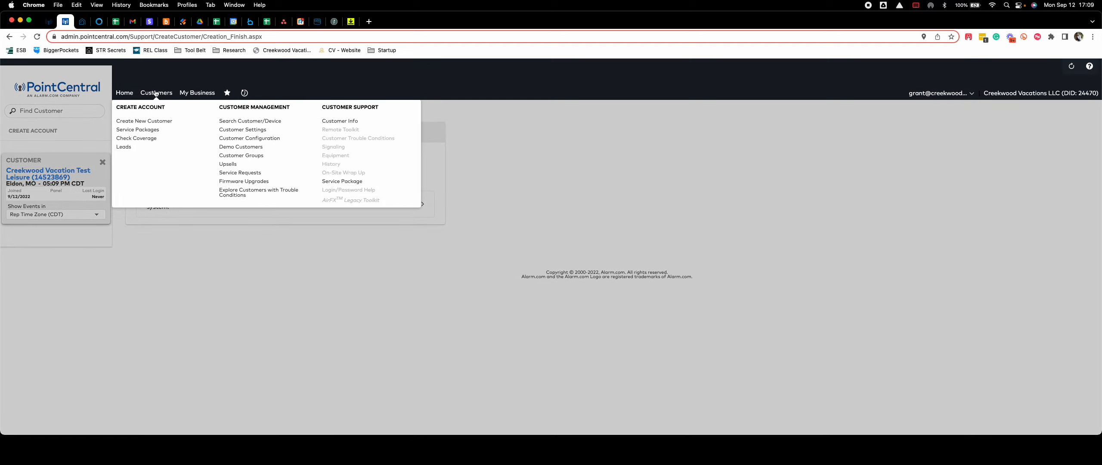
left_click(148, 121)
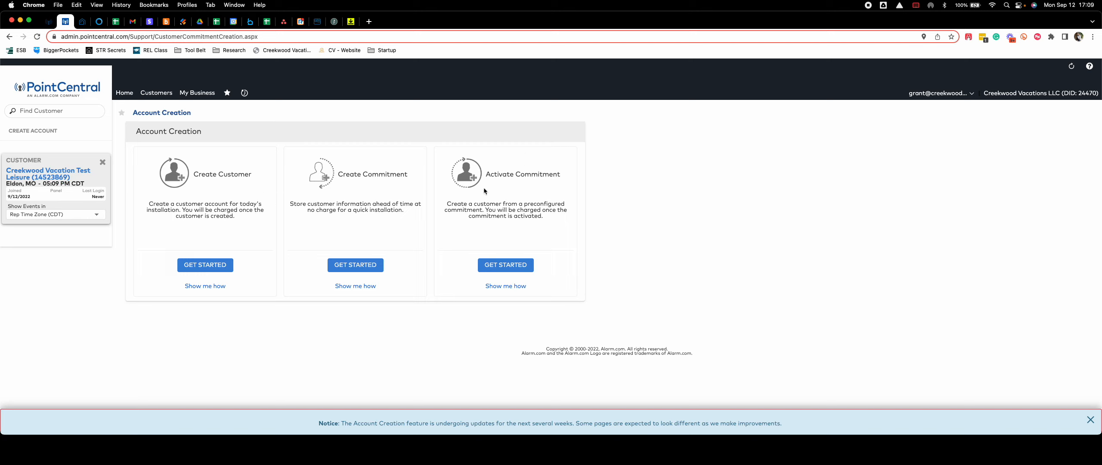
left_click(506, 268)
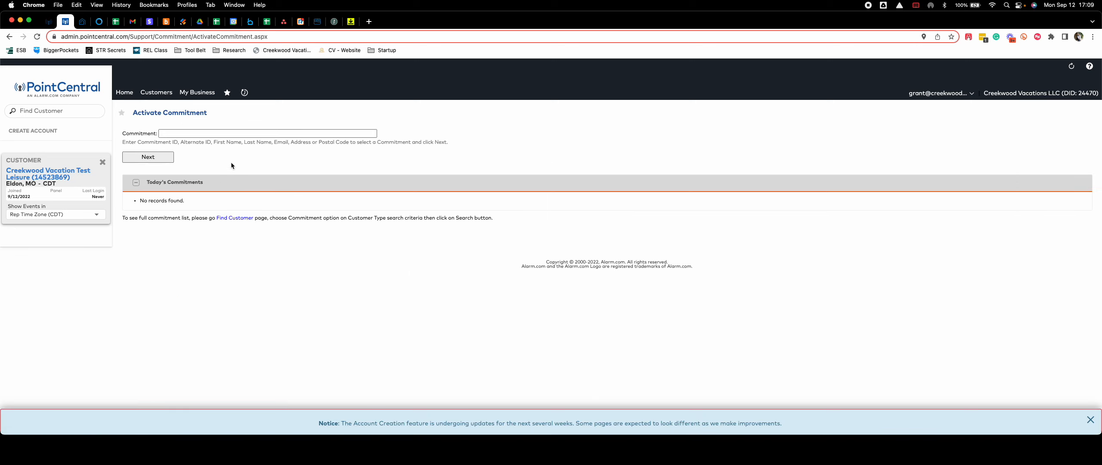
Try to look up the commitment as "Test Leisure" and check the list of today's commitments.
left_click(195, 133)
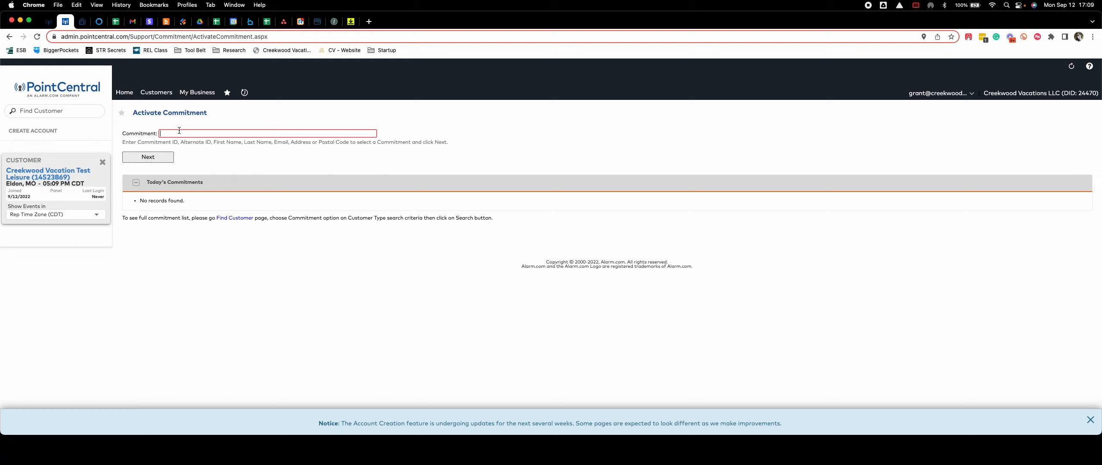
type("Test Leisure")
key("Return")
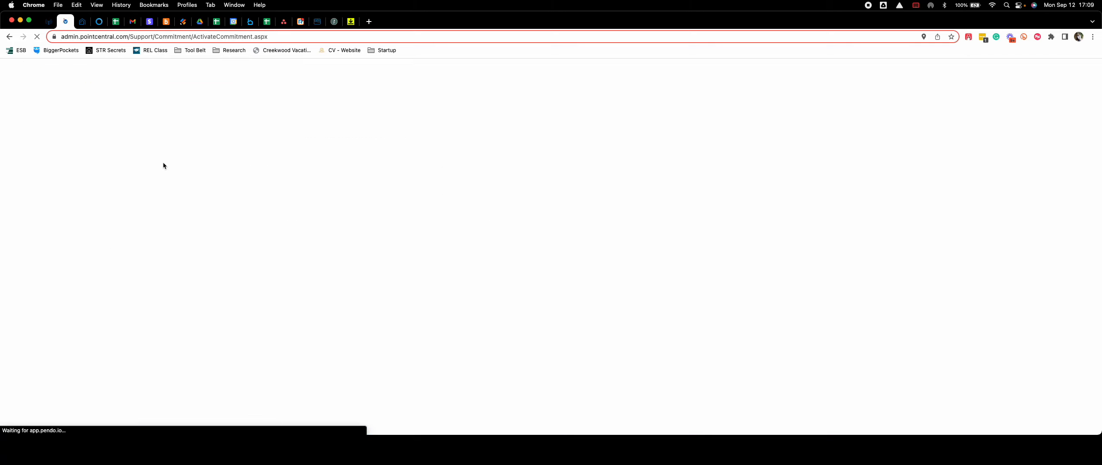
left_click(208, 143)
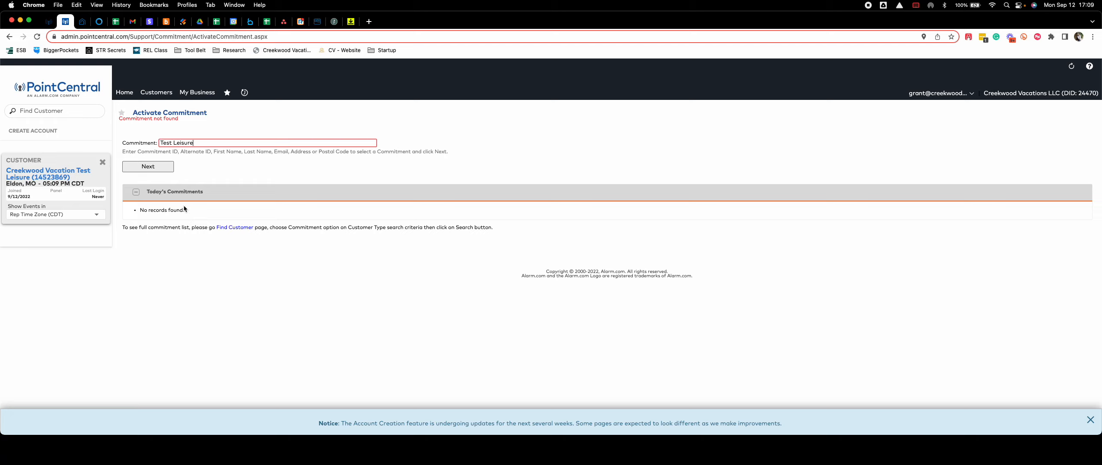
left_click_drag(142, 208, 270, 211)
left_click(165, 195)
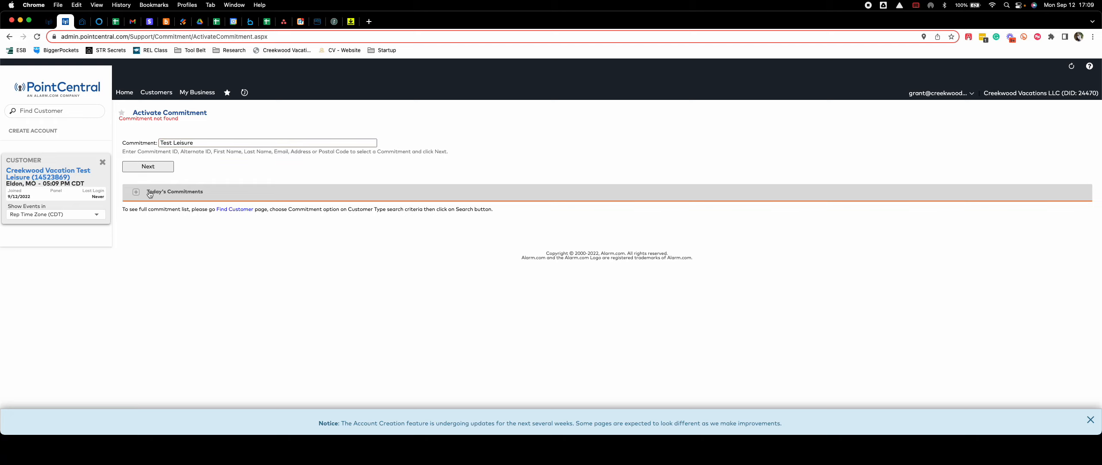
left_click(189, 172)
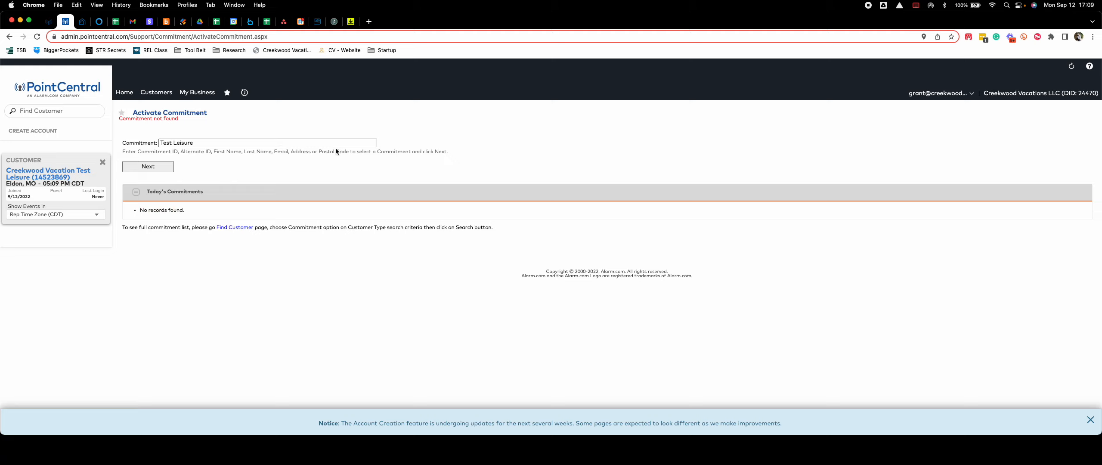
Look up the commitment by its ZIP code, choose the Test Leisure entry and proceed to its activation form.
left_click(178, 143)
triple_click(202, 142)
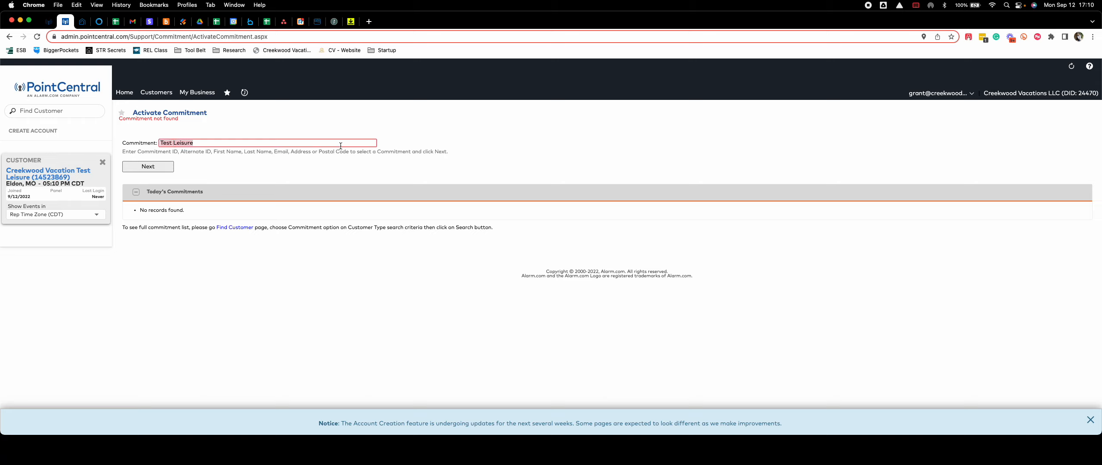
key("BackSpace")
type("65026")
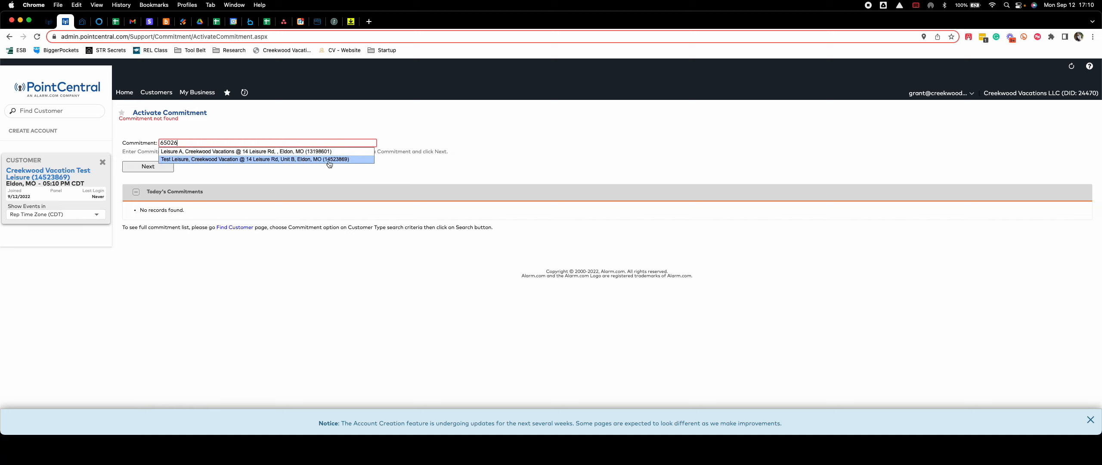
left_click(254, 162)
left_click(135, 169)
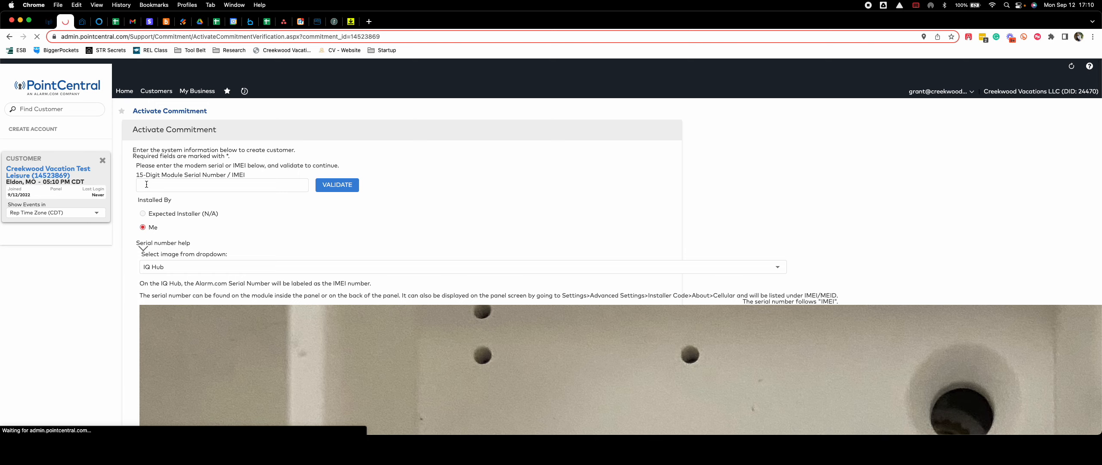
Examine the 15-Digit Module Serial Number / IMEI field and the panel image choices in the serial number help.
left_click(149, 185)
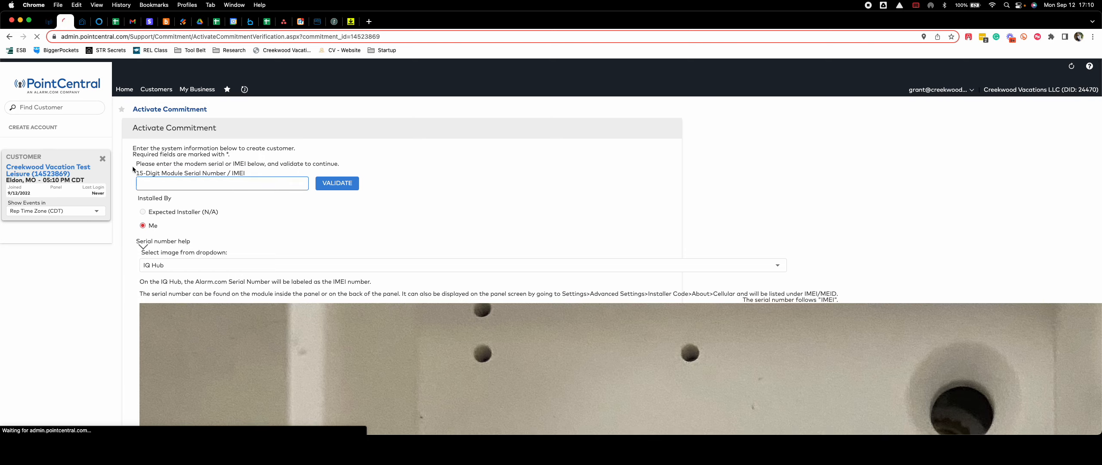
left_click_drag(136, 173, 243, 172)
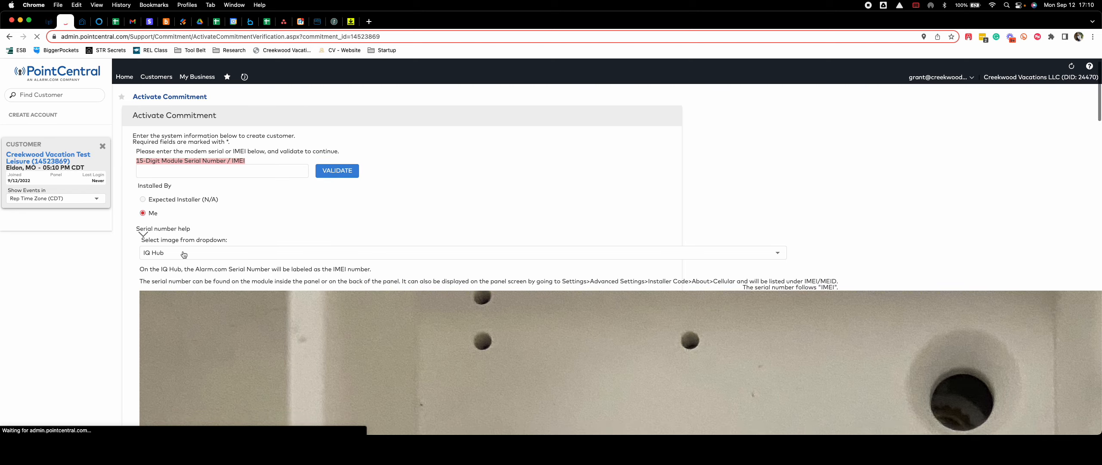
left_click(184, 253)
left_click(184, 253)
left_click(193, 242)
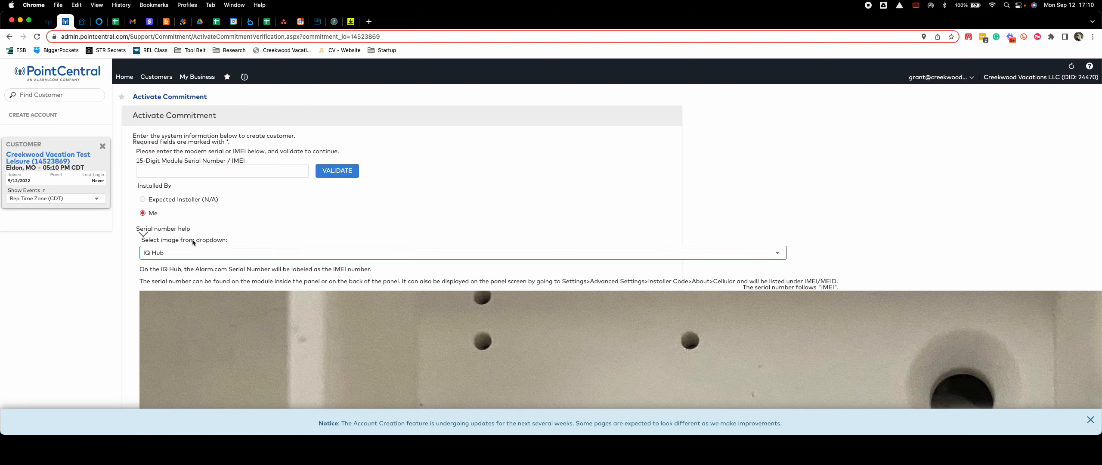
left_click(169, 257)
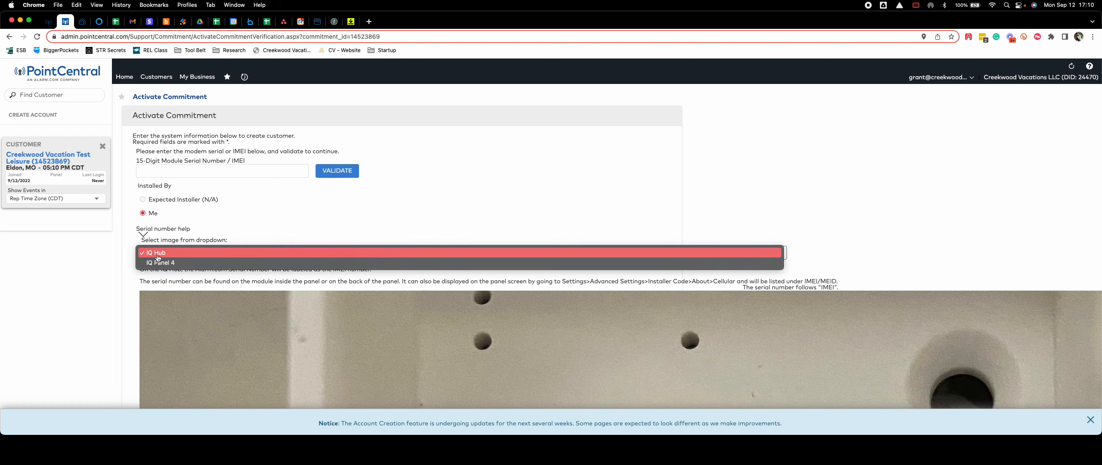
left_click(179, 241)
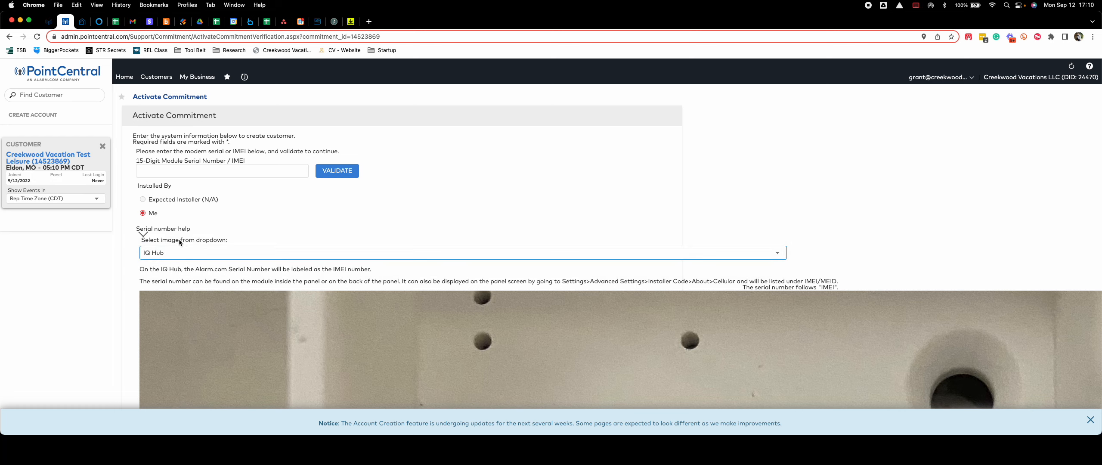
Examine the IQ Hub label image and the commitment information at the end of the activation form.
scroll(474, 170, "down", 15)
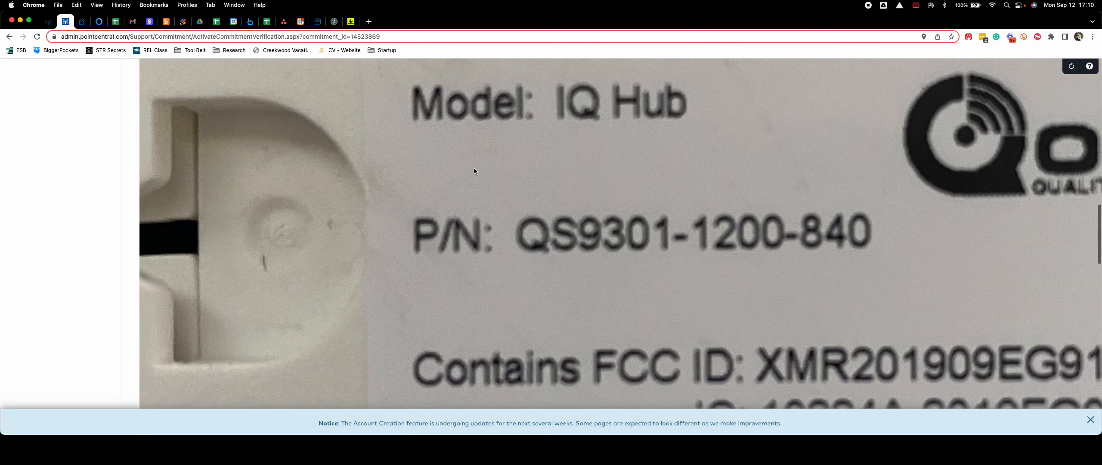
scroll(474, 171, "down", 10)
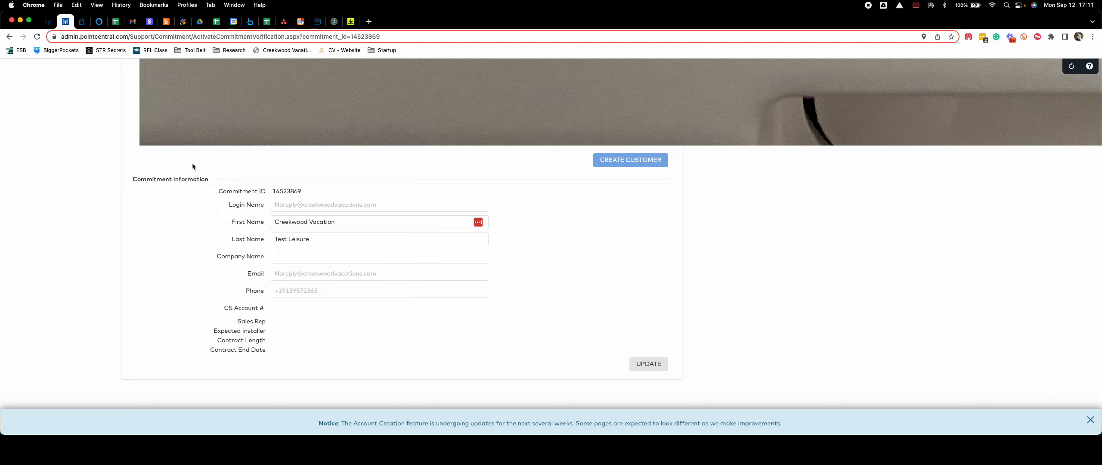
scroll(191, 164, "up", 15)
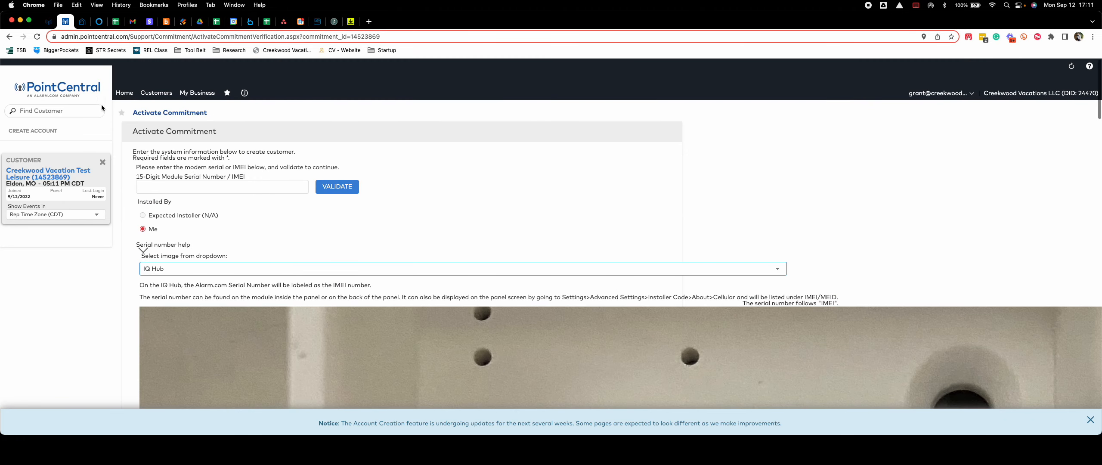
left_click(150, 94)
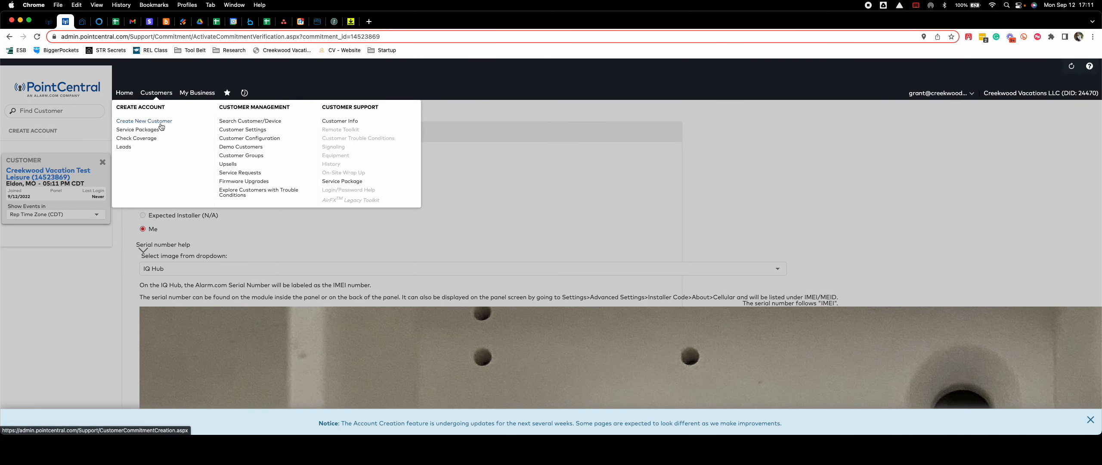
left_click(234, 122)
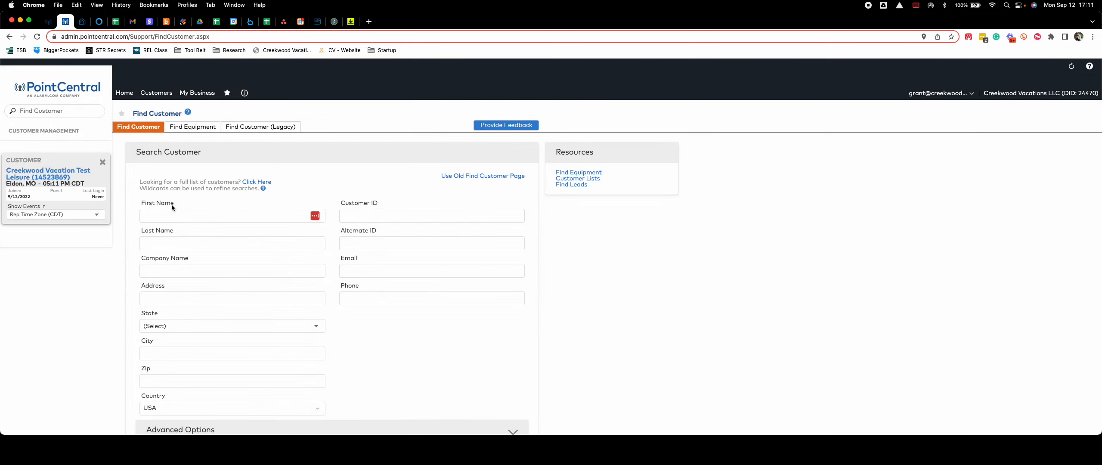
left_click(168, 244)
type("Leisure")
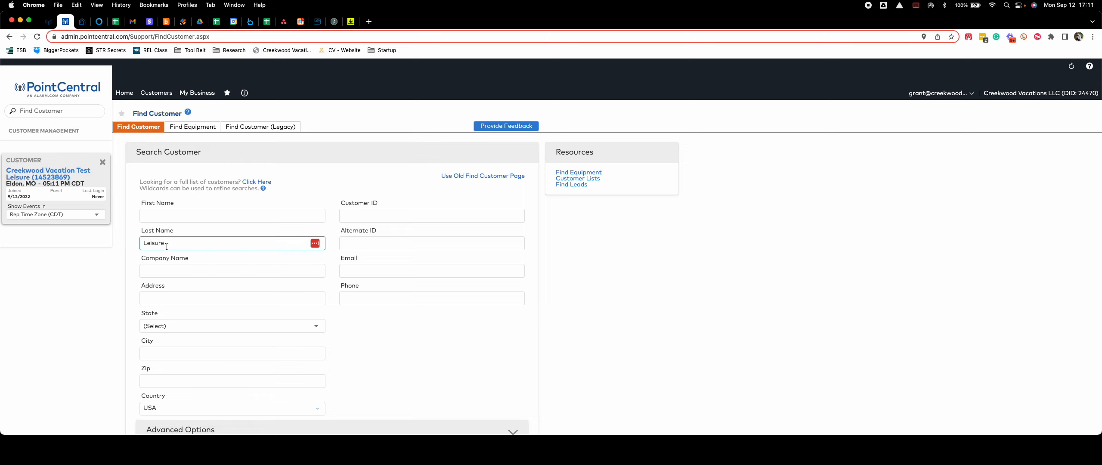
key("Return")
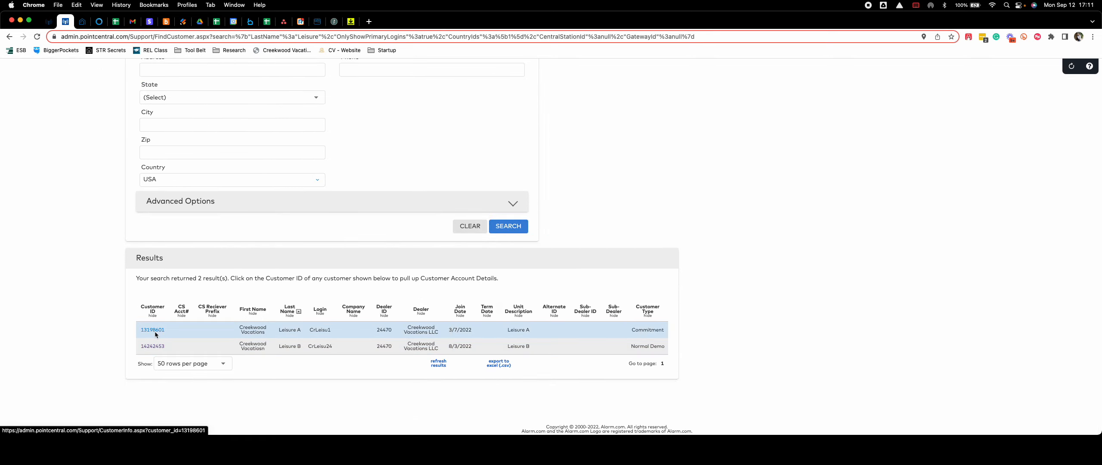
left_click(153, 346)
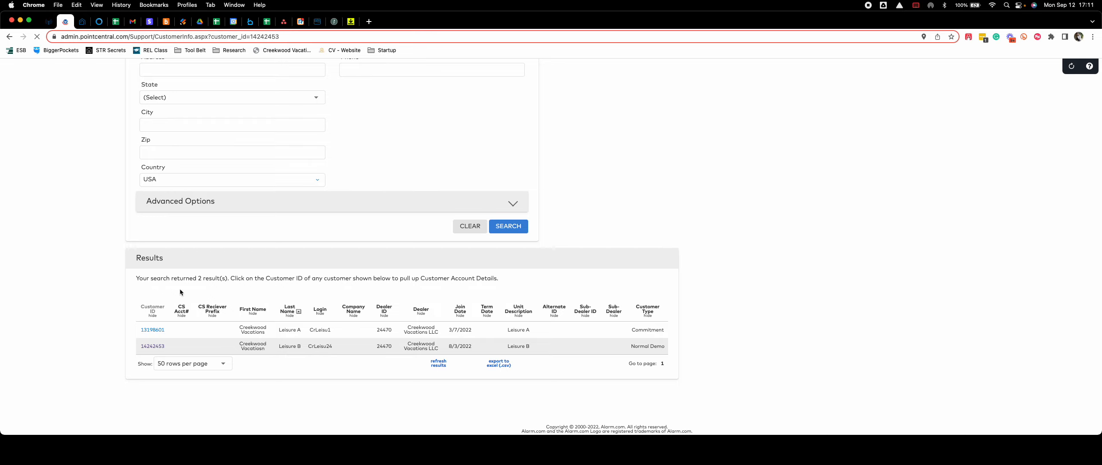
Open the Remote Toolkit for the Leisure B account and start adding a Z-Wave device to its panel.
scroll(267, 276, "down", 2)
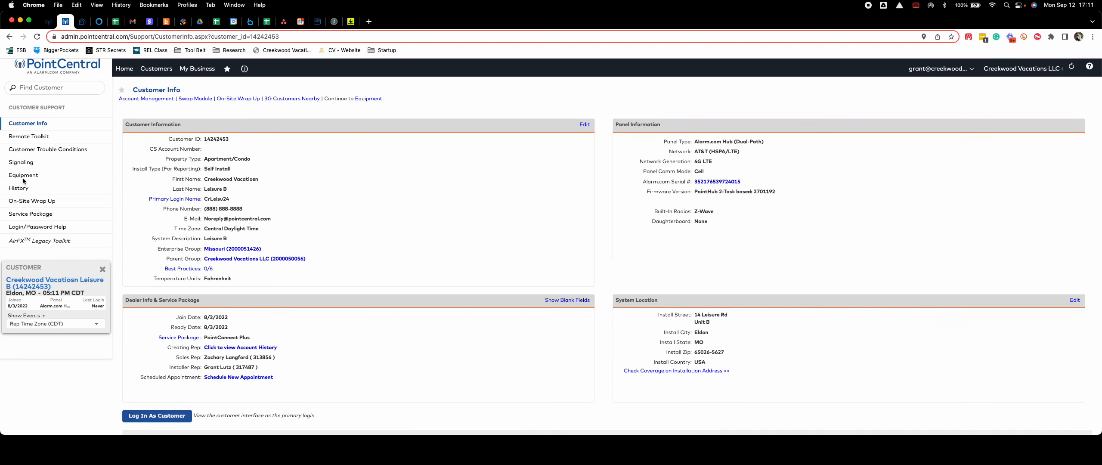
left_click(34, 136)
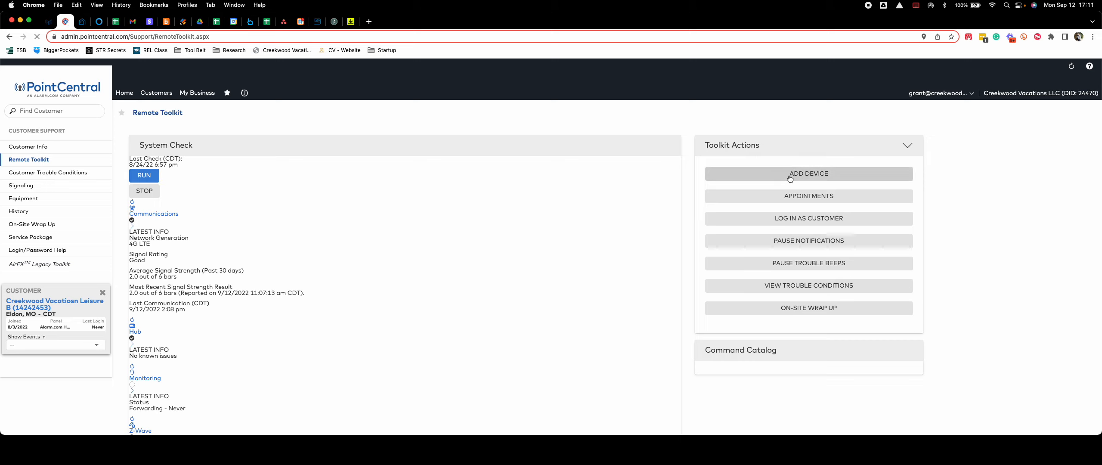
left_click(805, 148)
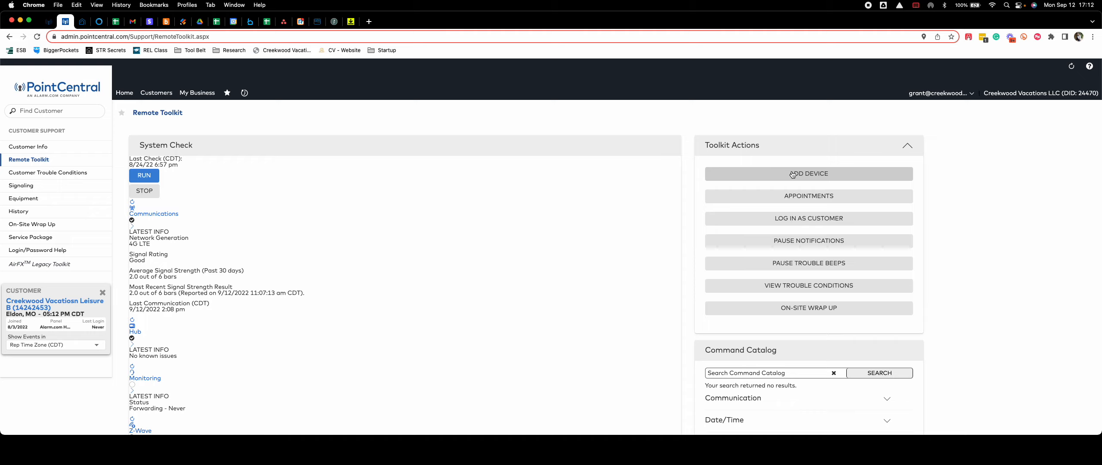
left_click(818, 173)
left_click(584, 276)
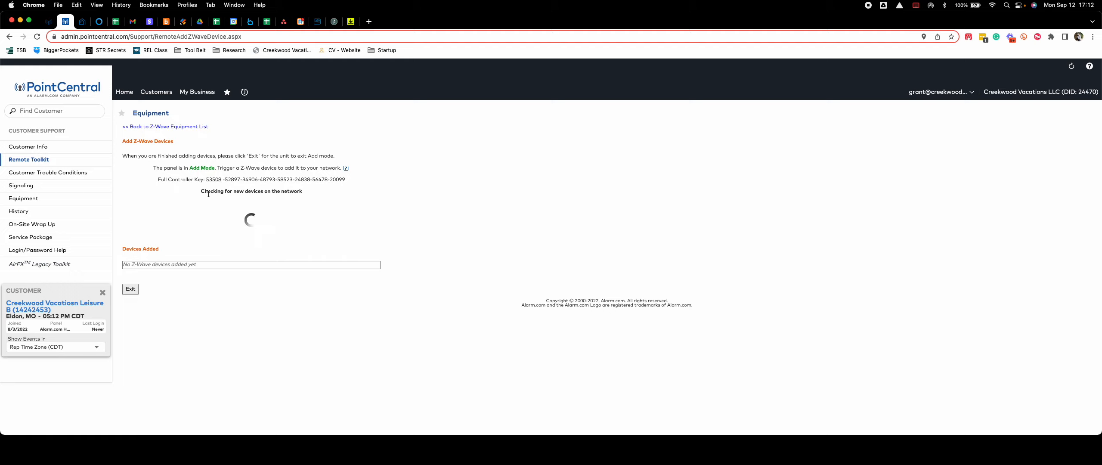
Examine the Add Mode instructions and the status of the search for new Z-Wave devices.
left_click_drag(200, 192, 309, 195)
left_click(311, 198)
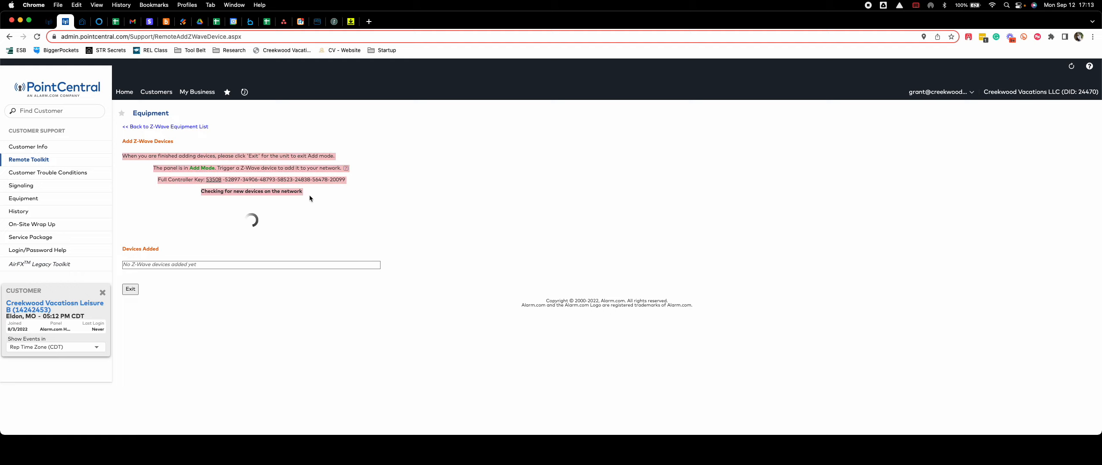
left_click(200, 204)
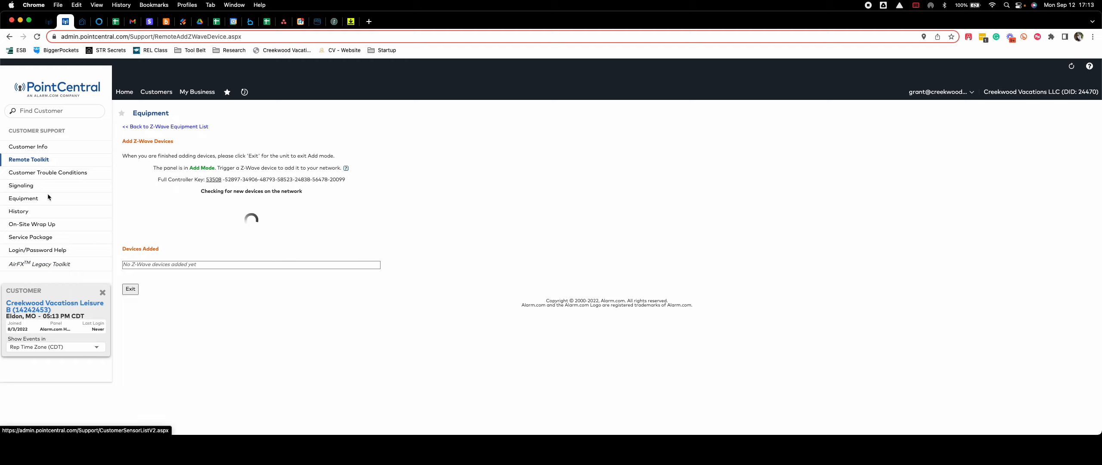
Switch to the PointCentral enterprise site, open the Leisure B property under Missouri and view its full recent activity history.
left_click(45, 20)
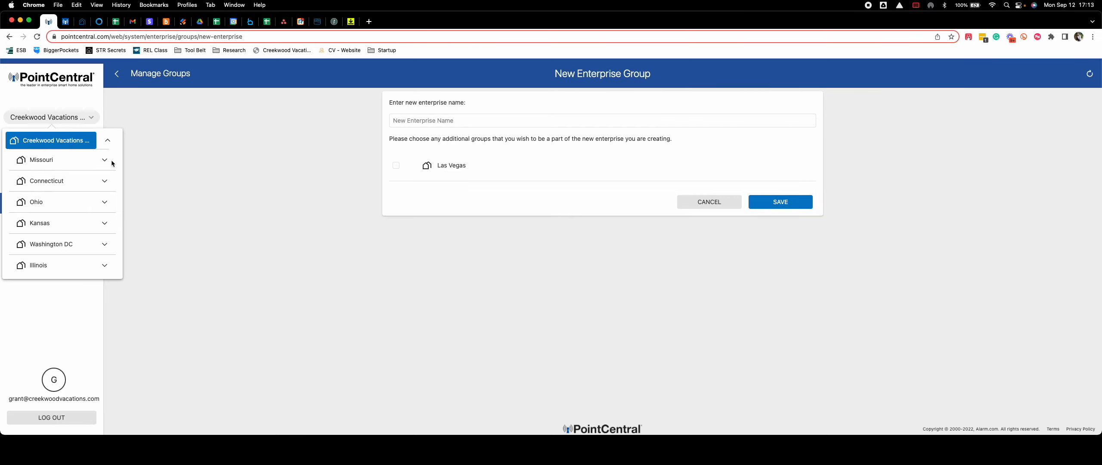
left_click(105, 160)
scroll(63, 258, "down", 5)
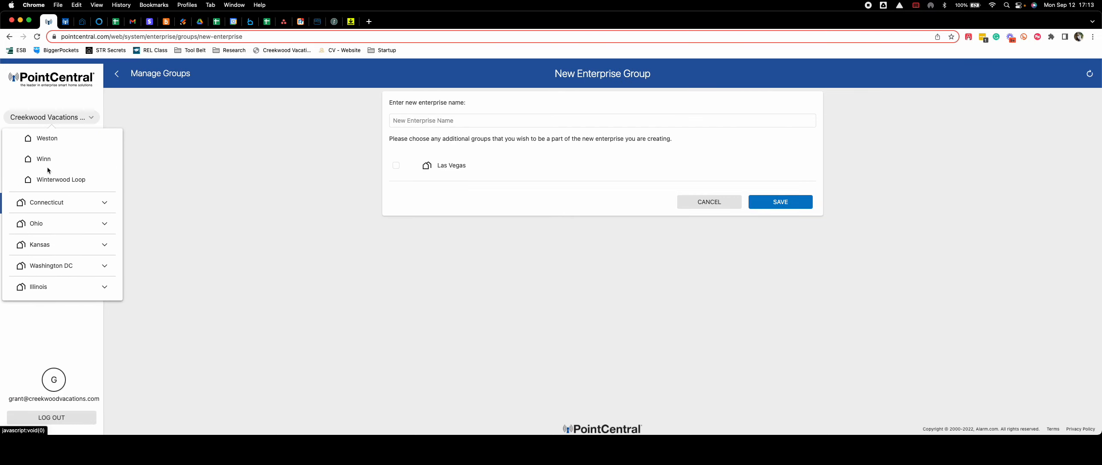
scroll(47, 167, "up", 3)
left_click(47, 225)
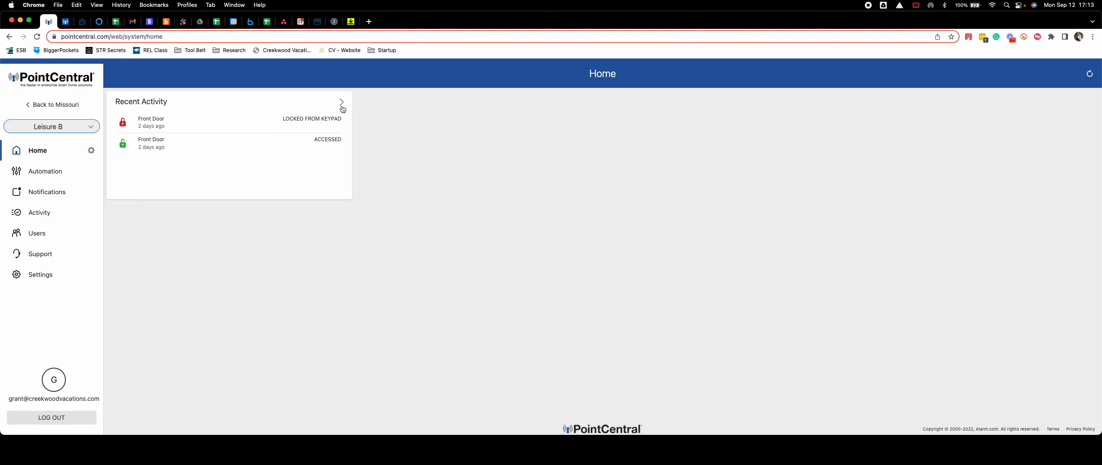
left_click(342, 106)
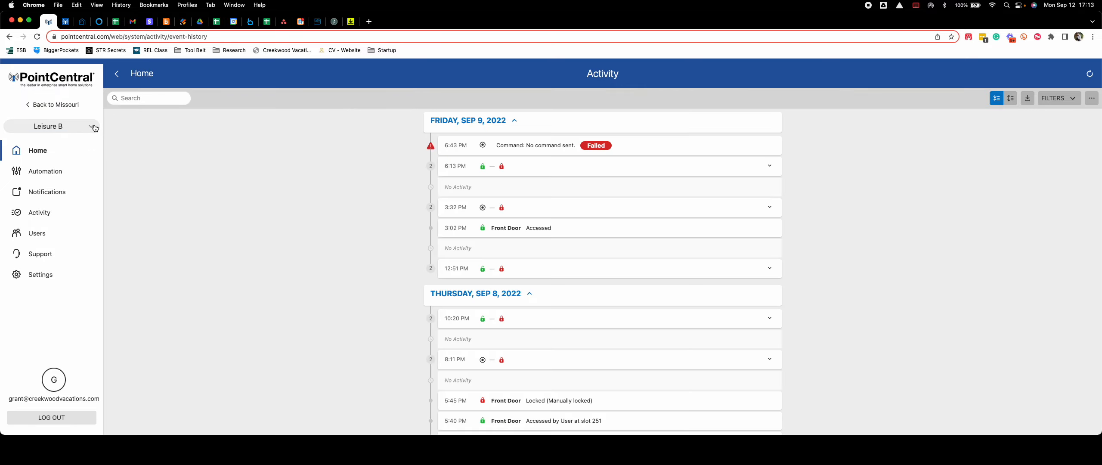
View the home pages of the Avila and Baydy Peak properties in the Missouri group.
left_click(92, 127)
left_click(105, 169)
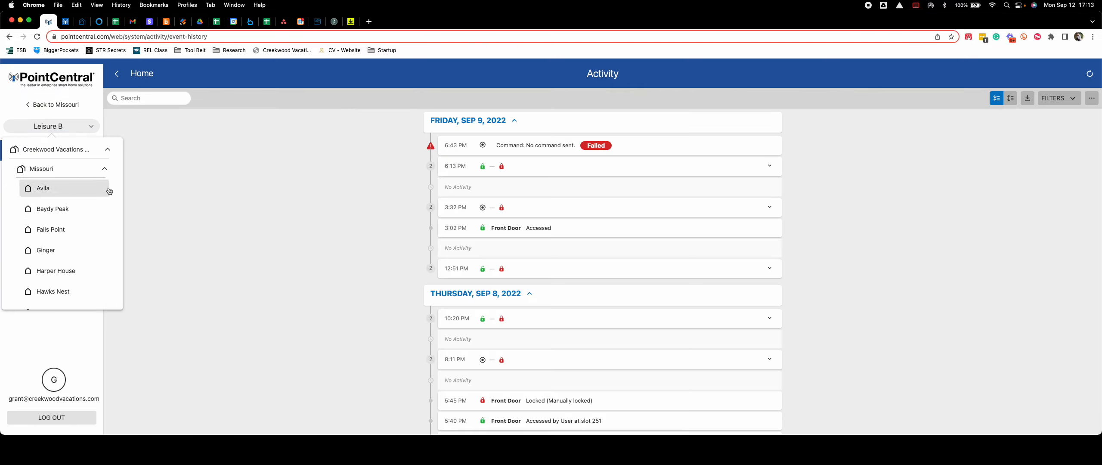
left_click(98, 191)
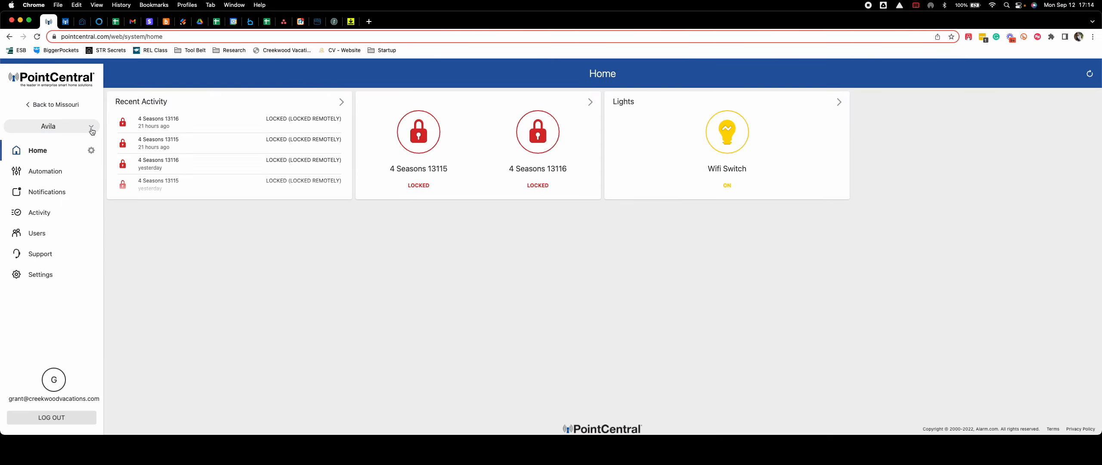
left_click(88, 126)
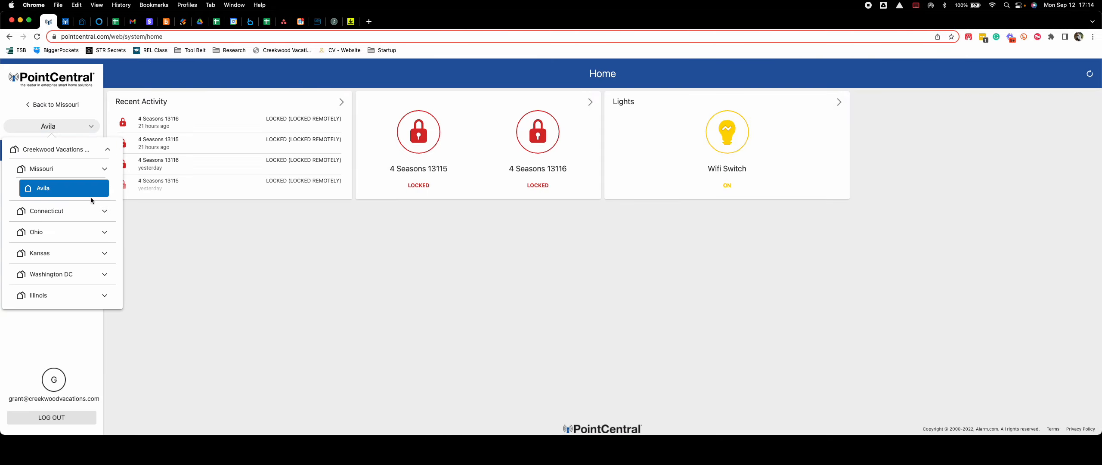
left_click(104, 172)
left_click(80, 217)
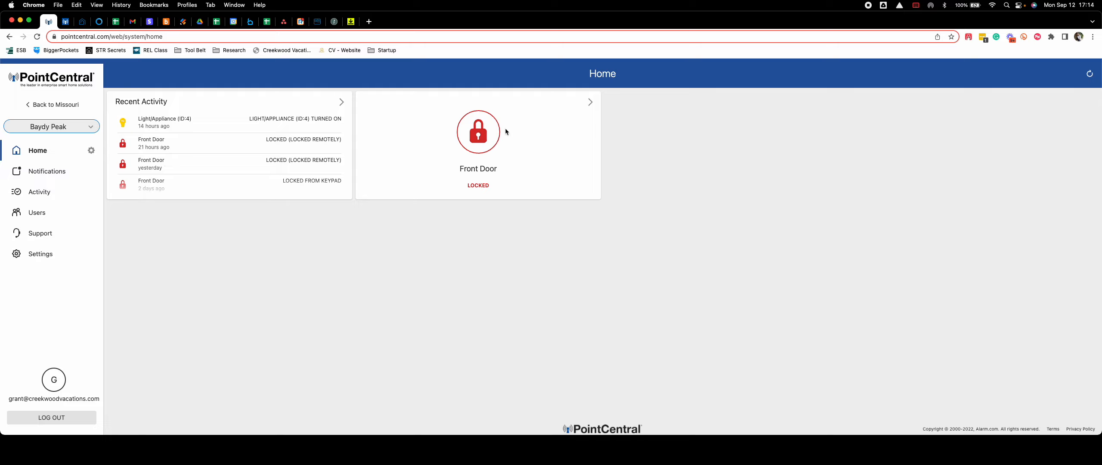
View the home pages of the Falls Point and Winterwood Loop properties in the Missouri group.
left_click(85, 129)
left_click(101, 211)
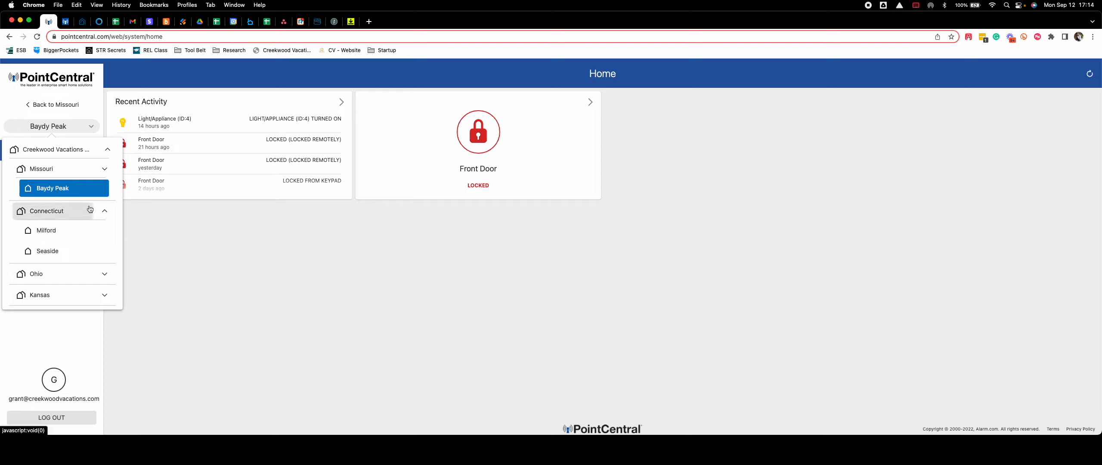
left_click(102, 170)
left_click(77, 235)
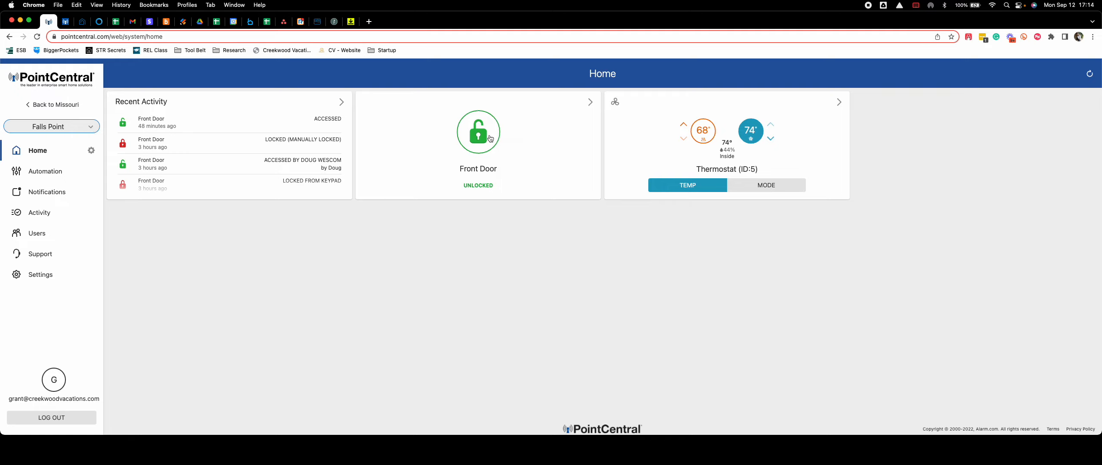
left_click(99, 129)
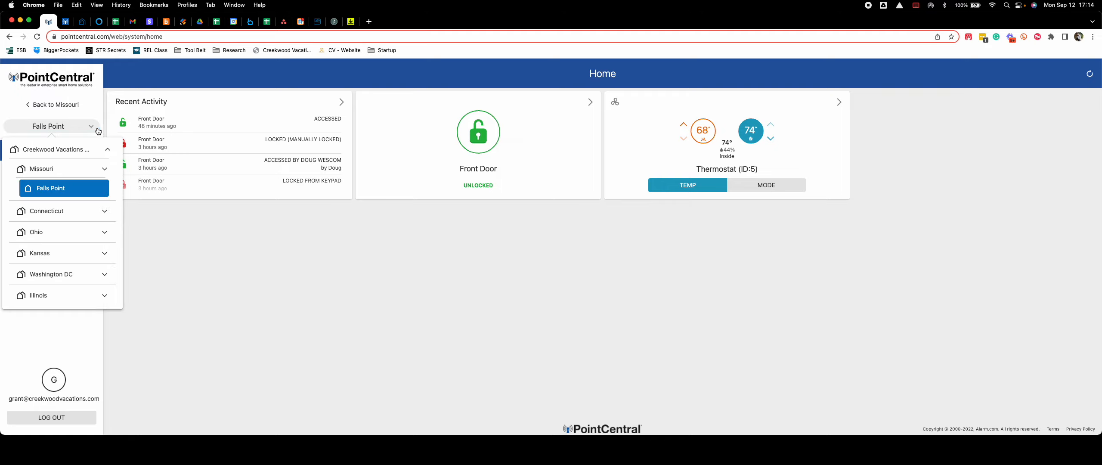
scroll(66, 274, "down", 10)
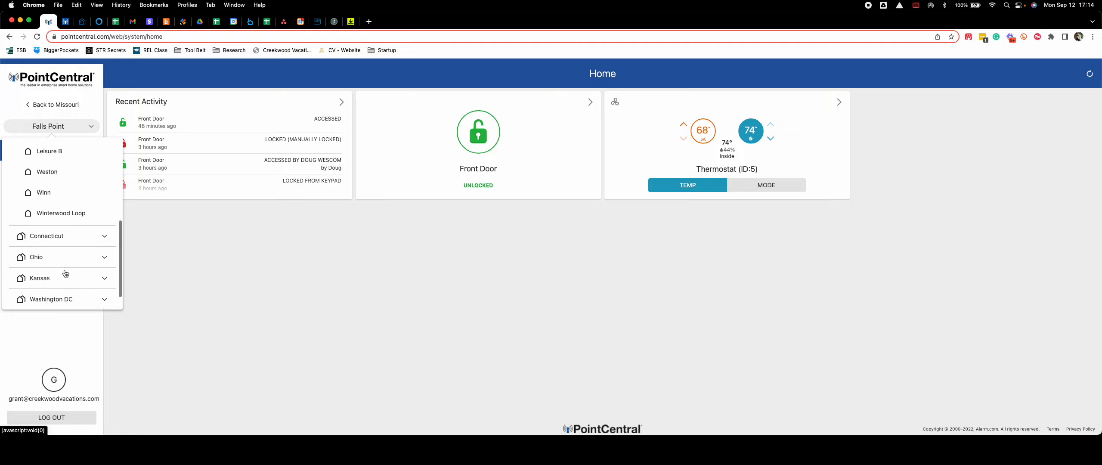
left_click(54, 219)
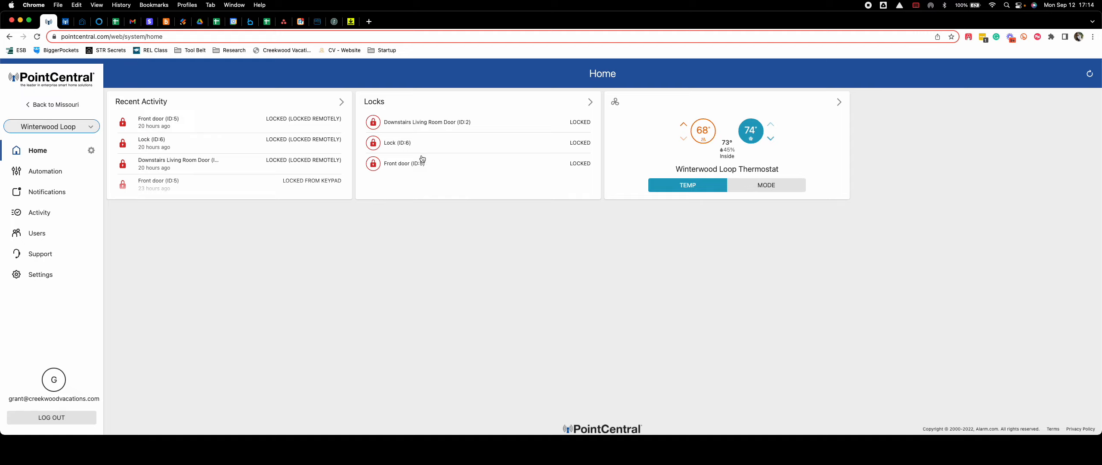
Examine the Winterwood Loop thermostat's indoor readings, mode options and device name setting without changing them.
left_click(838, 104)
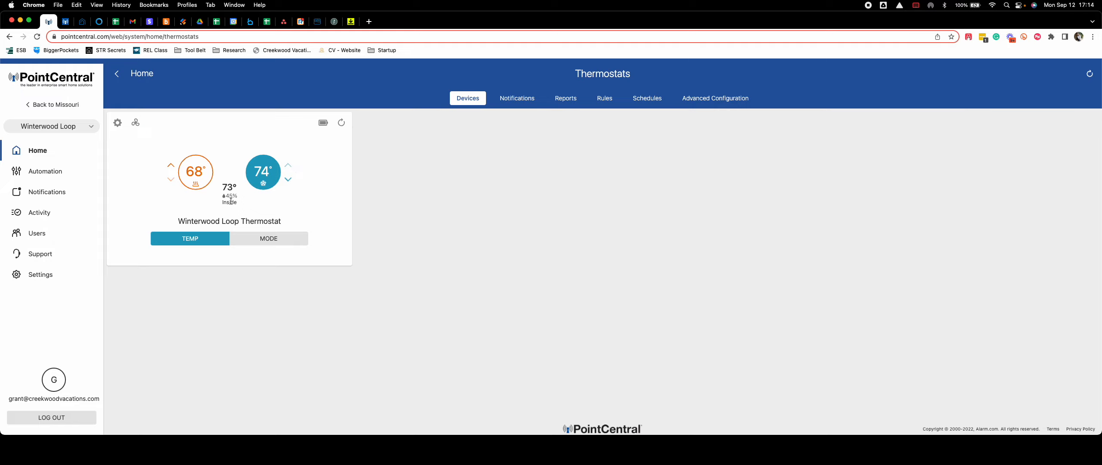
double_click(223, 200)
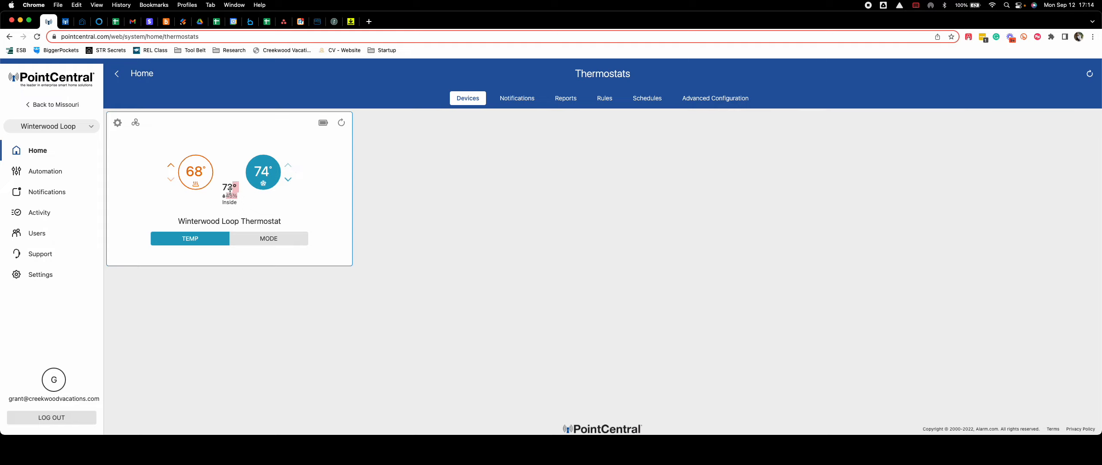
left_click(251, 243)
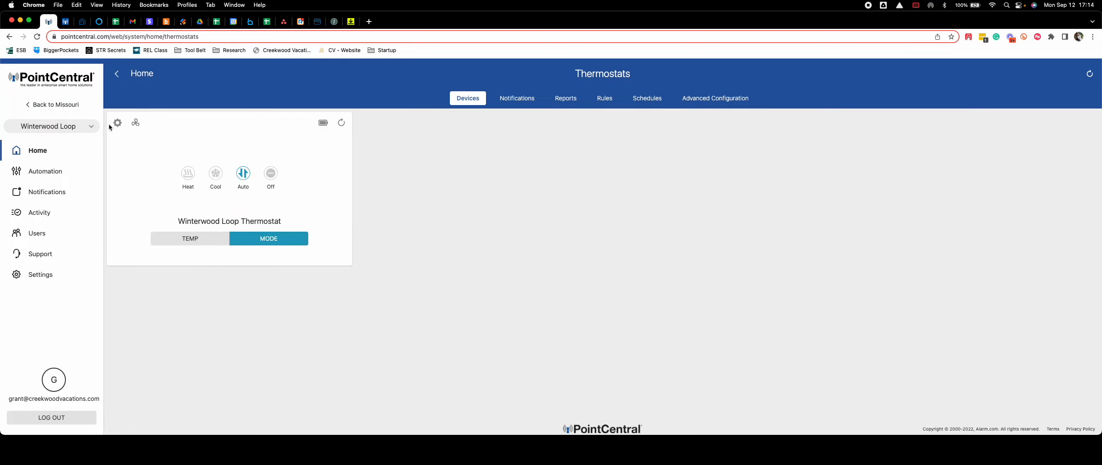
left_click(118, 122)
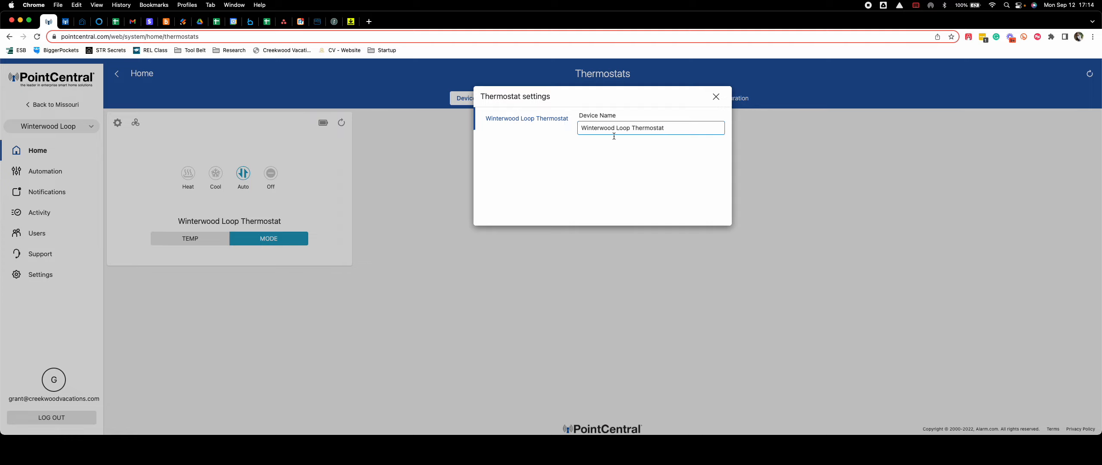
left_click(716, 96)
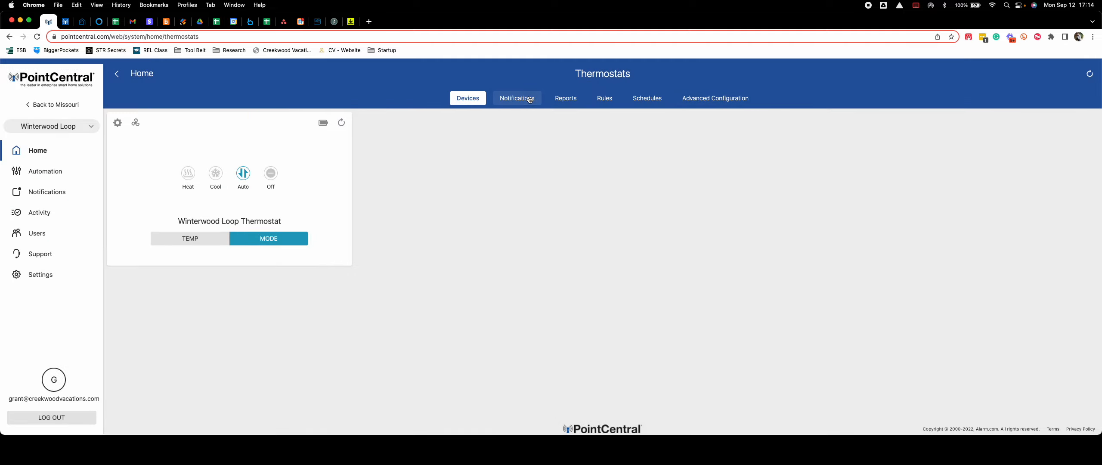
View the occupancy overview of the Missouri locations and return to the Add Z-Wave Devices page in the PointCentral admin site.
left_click(68, 128)
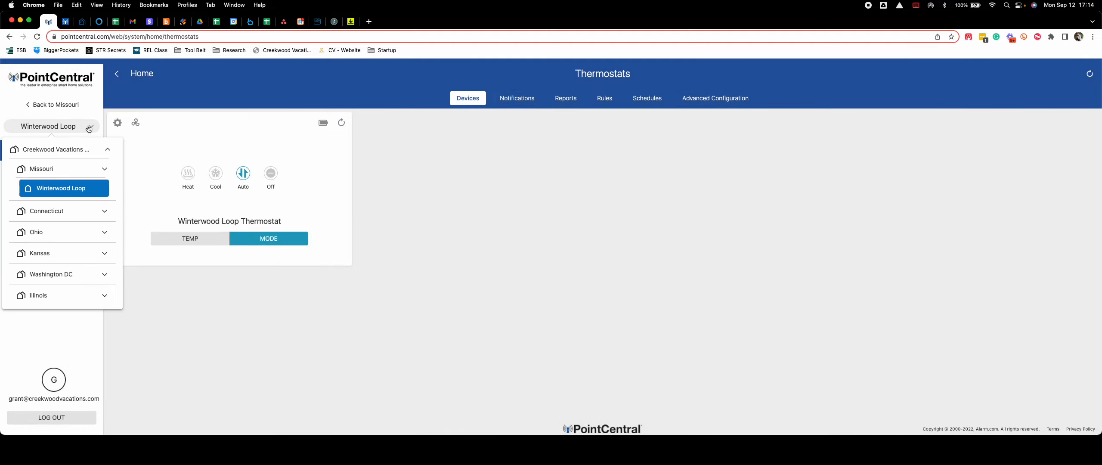
left_click(53, 172)
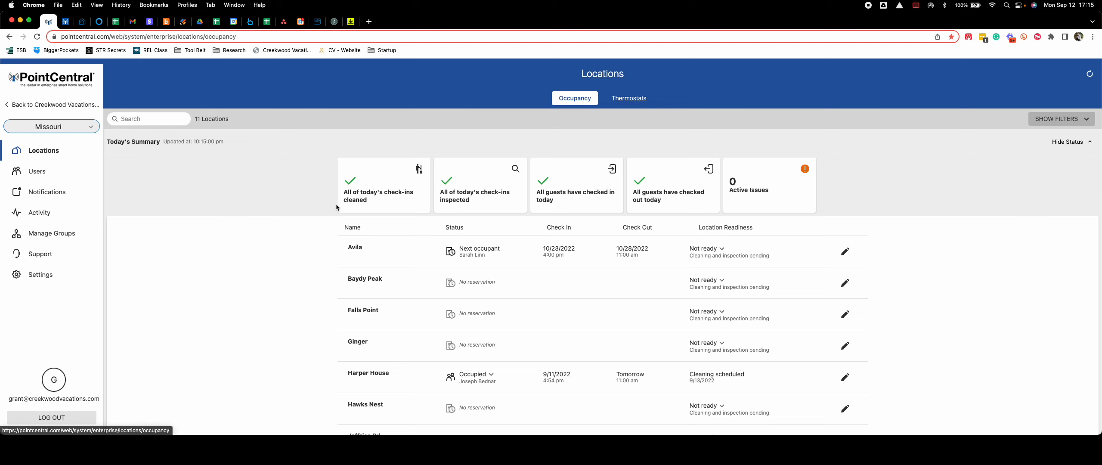
left_click(66, 22)
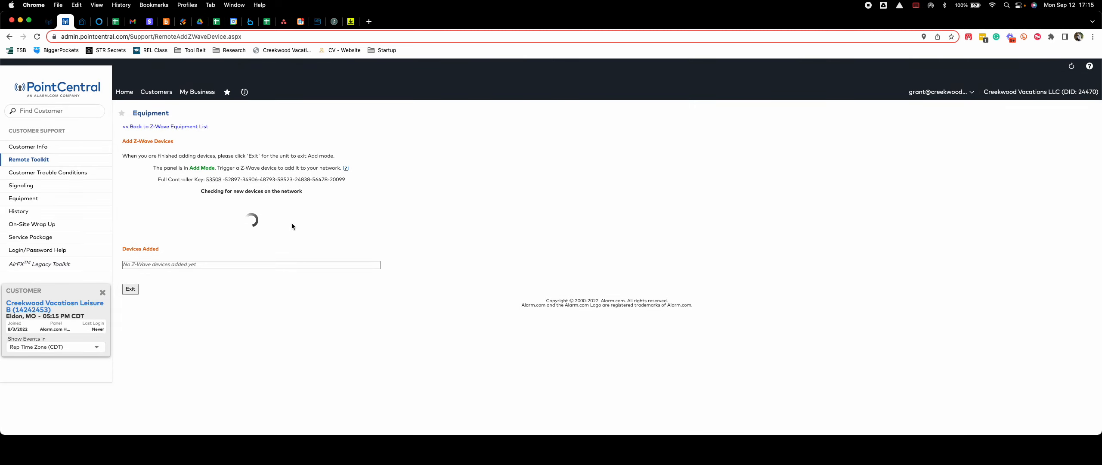